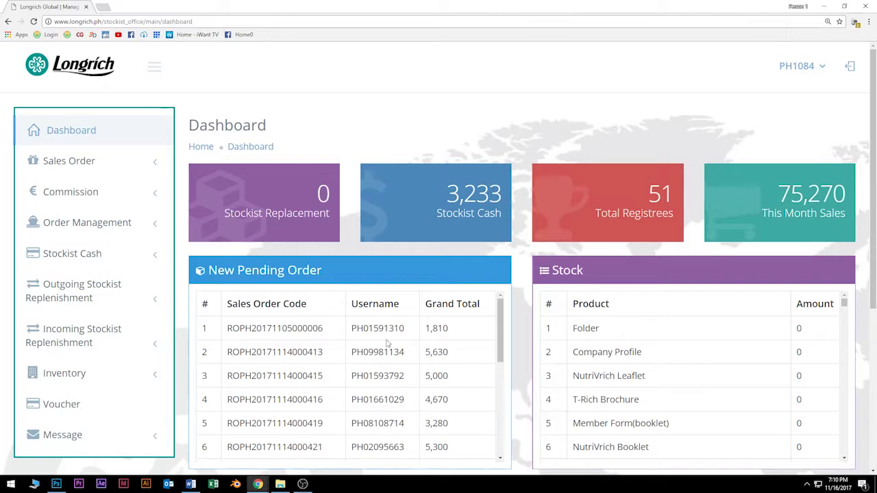
# Step: Go to Inventory > Initial Inventory and note the one-time encoding warning
pyautogui.scroll(-5, 390, 390)
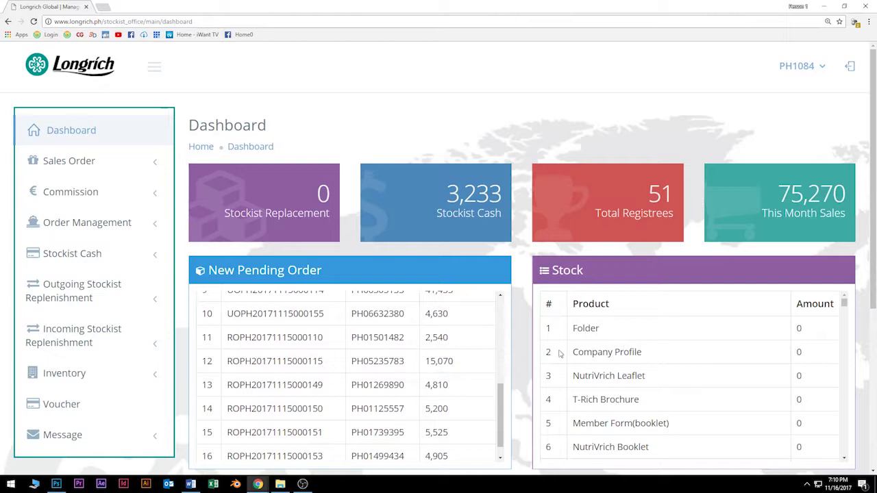
pyautogui.scroll(-2, 559, 353)
pyautogui.scroll(-4, 621, 260)
pyautogui.scroll(-8, 626, 285)
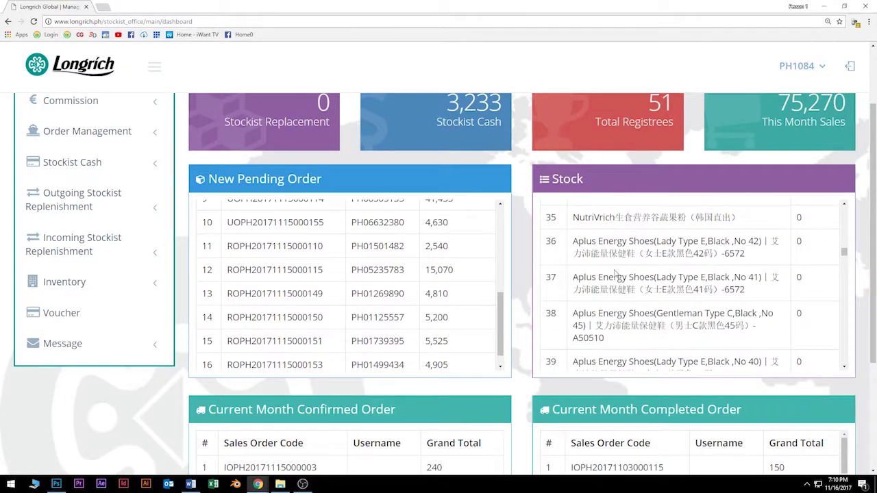
pyautogui.scroll(-2, 625, 278)
pyautogui.scroll(3, 617, 274)
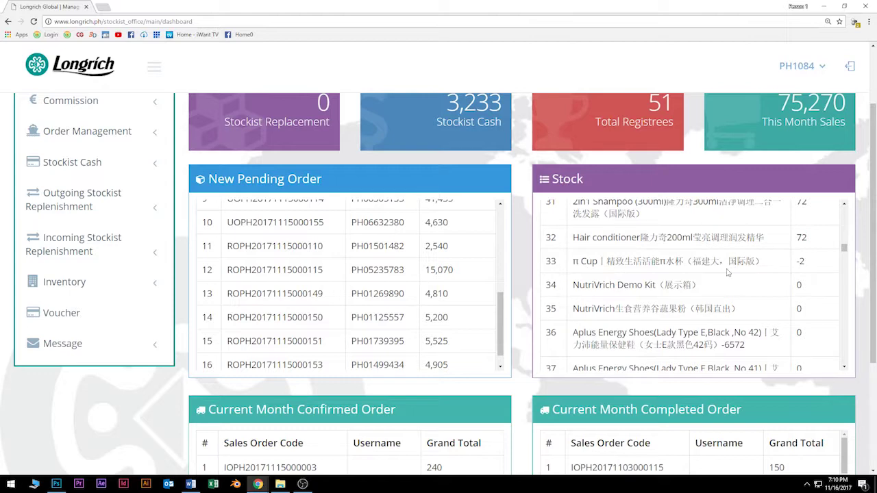
pyautogui.scroll(-2, 525, 343)
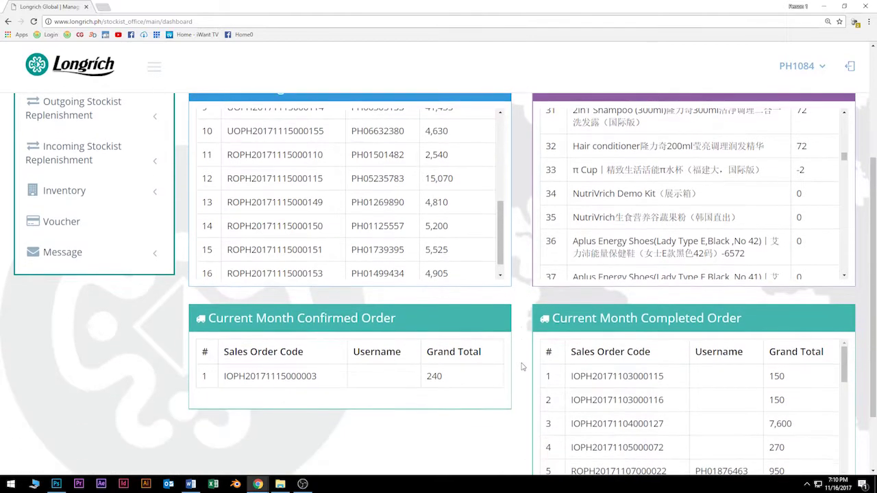
pyautogui.scroll(-2, 524, 362)
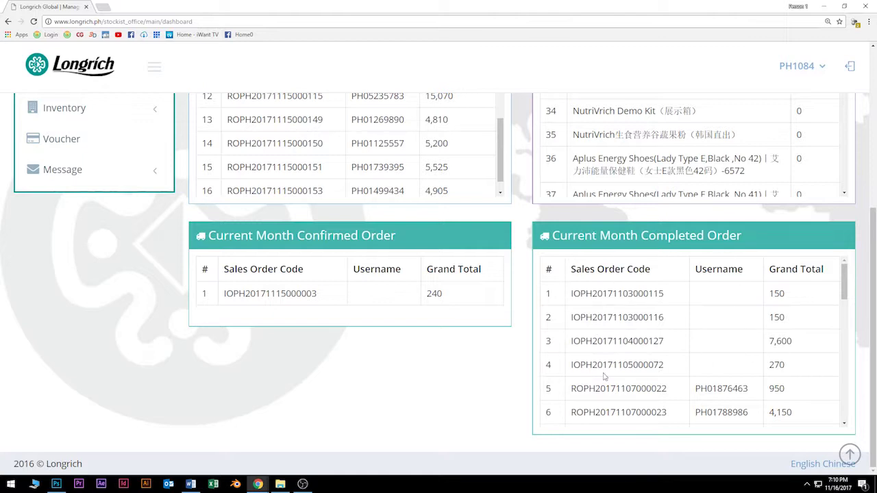
pyautogui.scroll(-5, 595, 364)
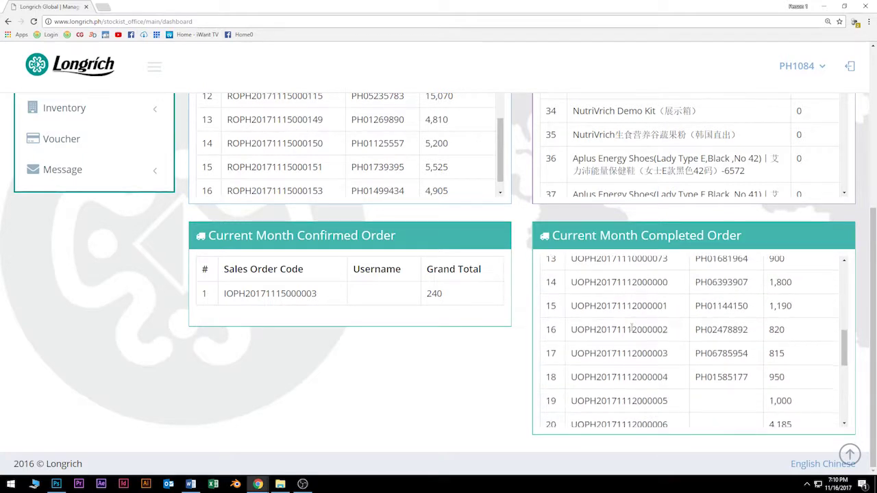
pyautogui.scroll(-4, 631, 327)
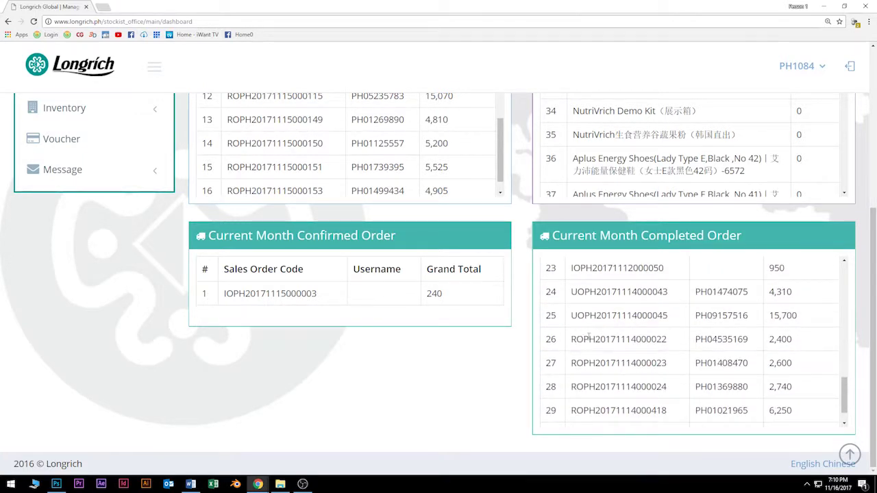
pyautogui.scroll(6, 501, 330)
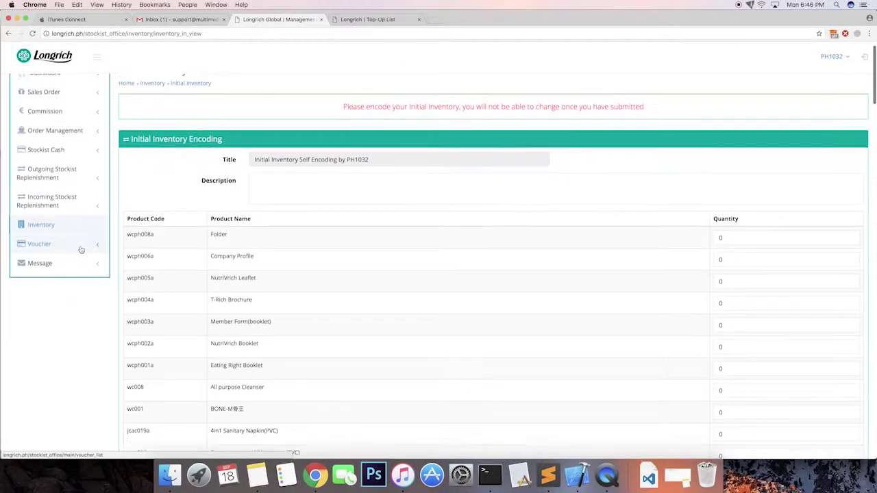
pyautogui.scroll(-2, 59, 180)
pyautogui.click(58, 173)
pyautogui.click(50, 209)
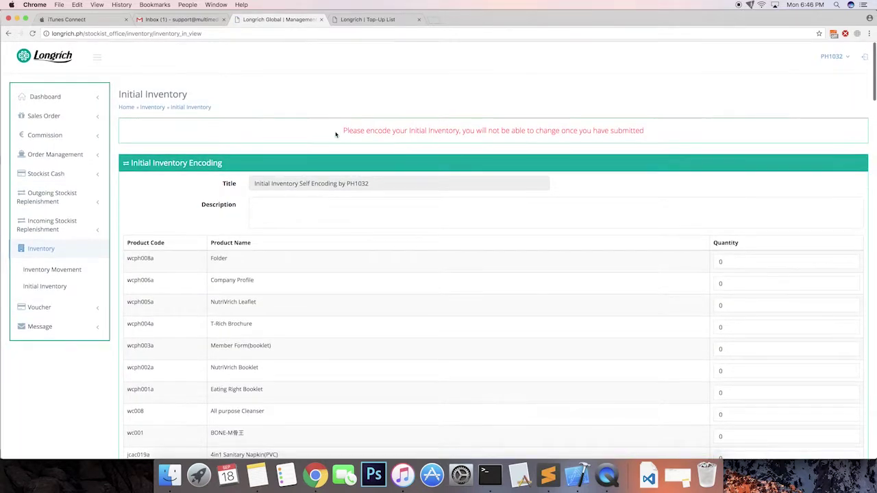
pyautogui.moveTo(342, 130); pyautogui.dragTo(645, 136)
# Step: Enter the description 'Initial Inventory' with Folder quantity 10 and save it
pyautogui.click(475, 221)
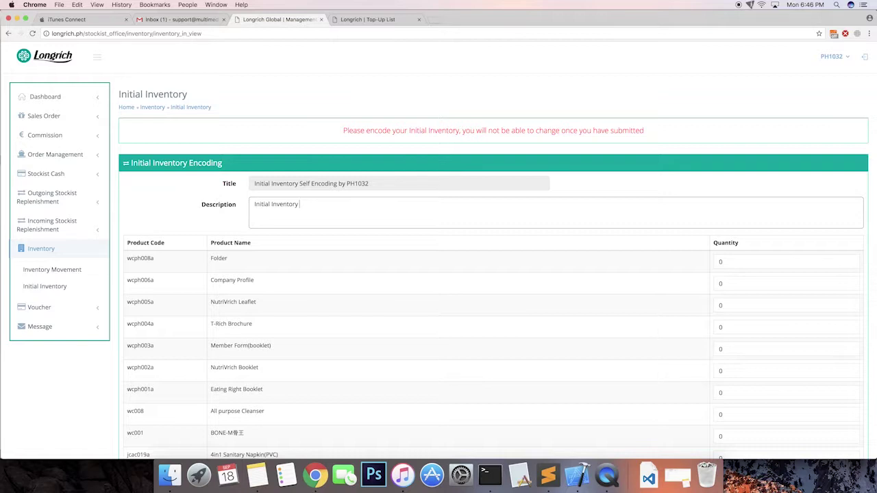
pyautogui.press('Tab')
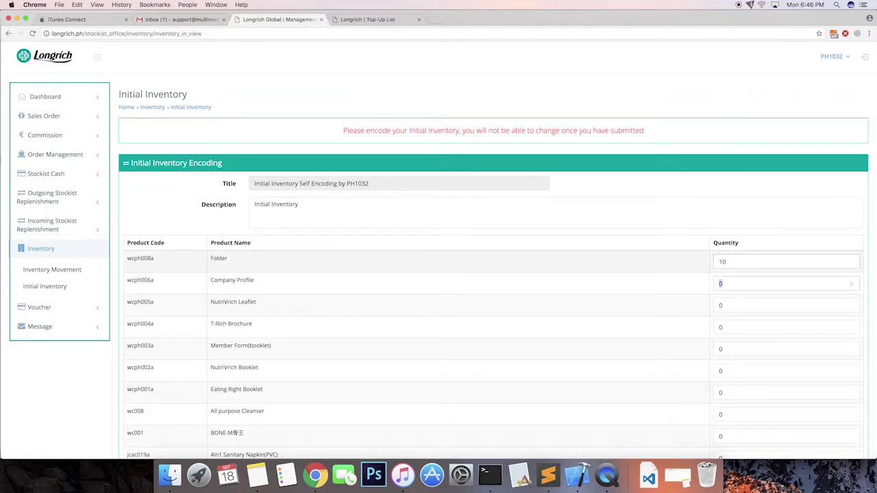
pyautogui.scroll(-20, 568, 295)
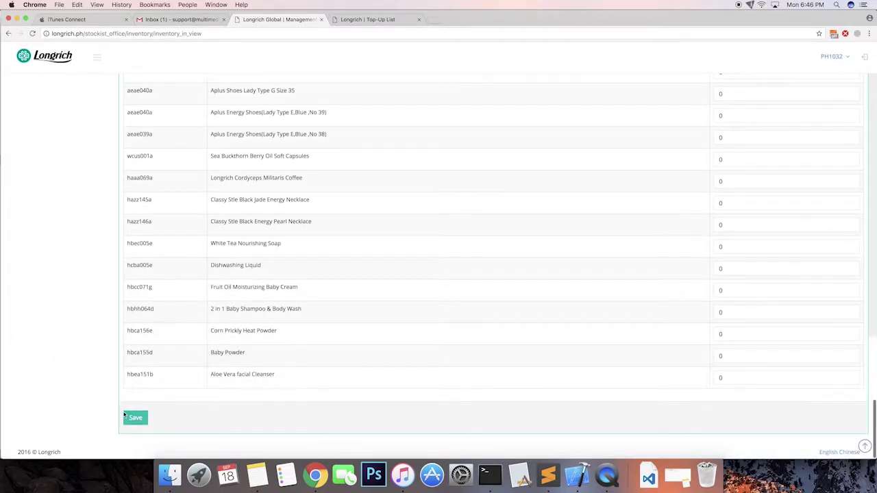
pyautogui.click(135, 417)
# Step: Review the notice confirming the initial inventory is already encoded
pyautogui.scroll(15, 353, 297)
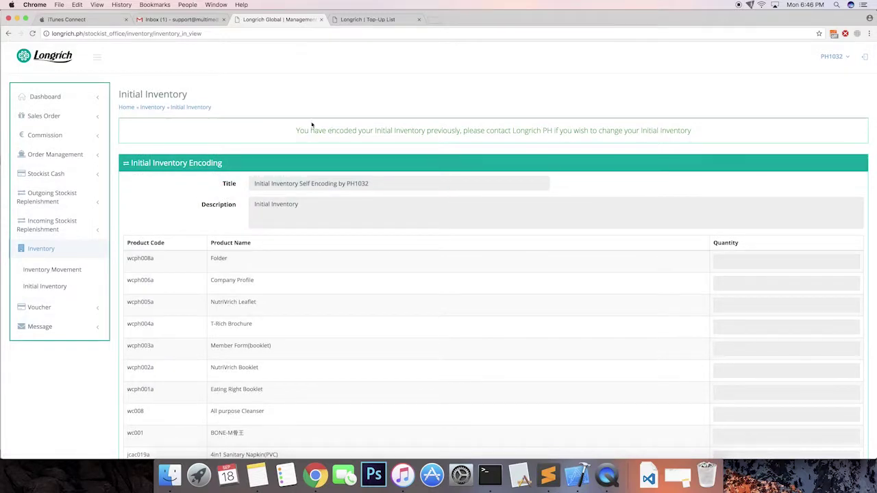
pyautogui.moveTo(292, 129); pyautogui.dragTo(504, 134)
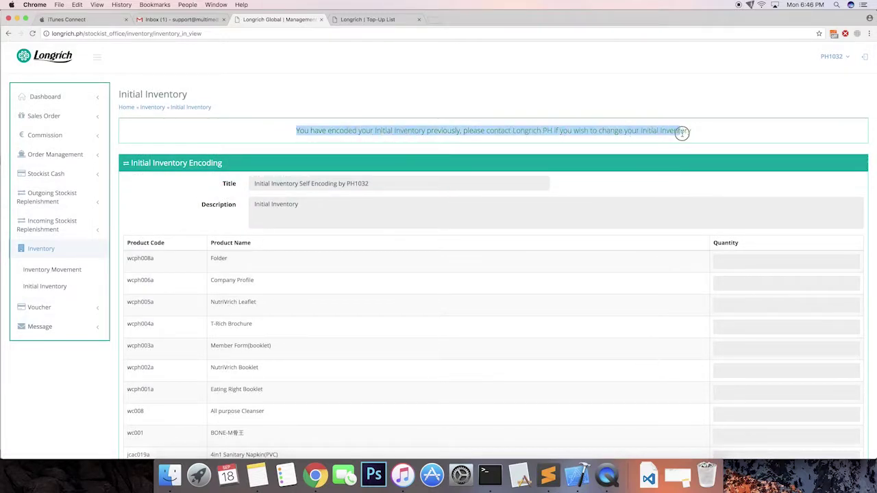
pyautogui.click(470, 149)
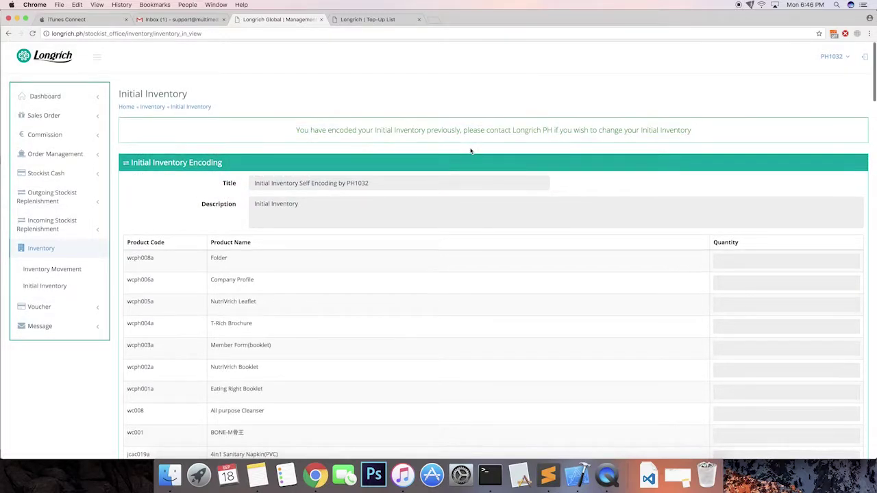
pyautogui.scroll(-15, 470, 150)
pyautogui.scroll(-10, 466, 178)
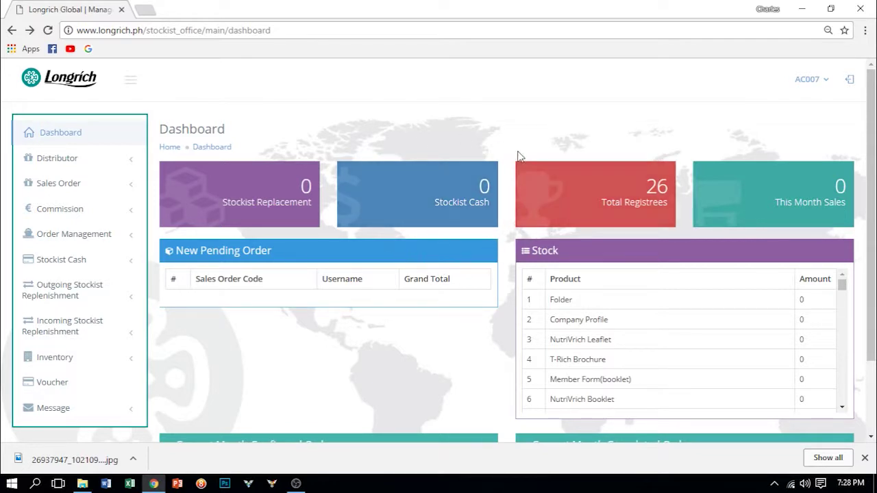
# Step: Start a 2000 stockist cash top-up paid by Deposit through BDO
pyautogui.click(52, 261)
pyautogui.scroll(-1, 69, 294)
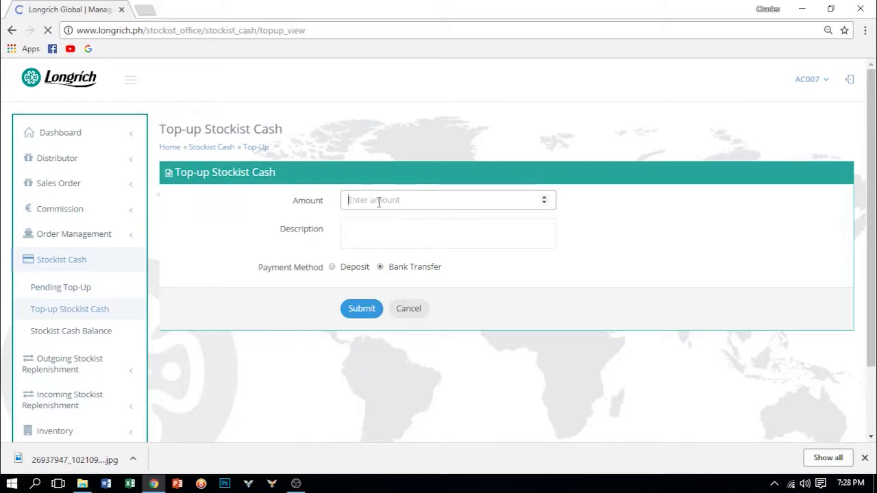
pyautogui.write('2000')
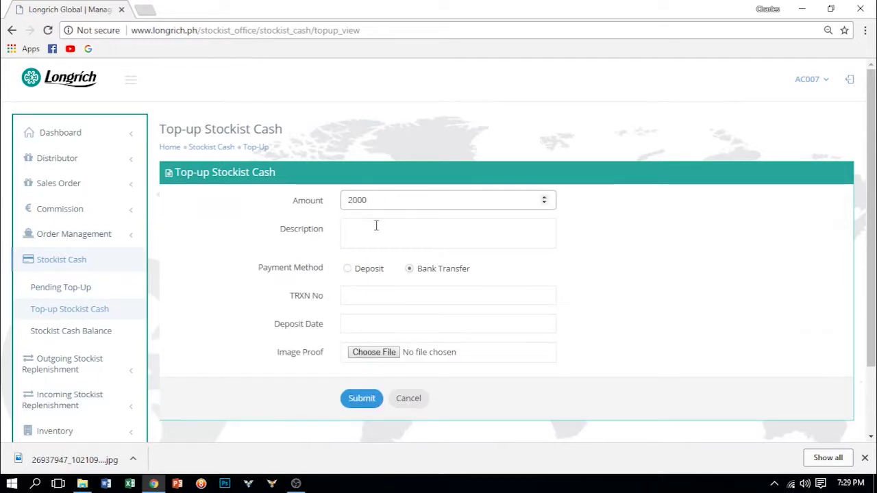
pyautogui.click(376, 226)
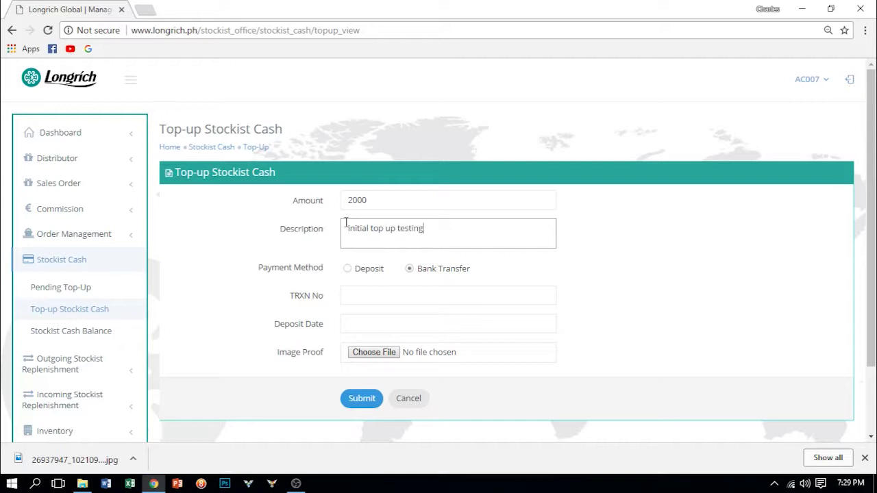
pyautogui.click(355, 271)
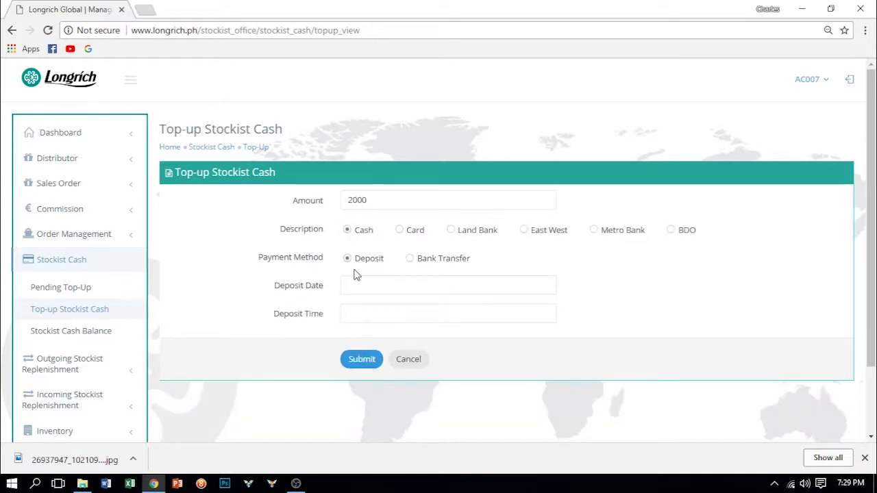
pyautogui.click(681, 235)
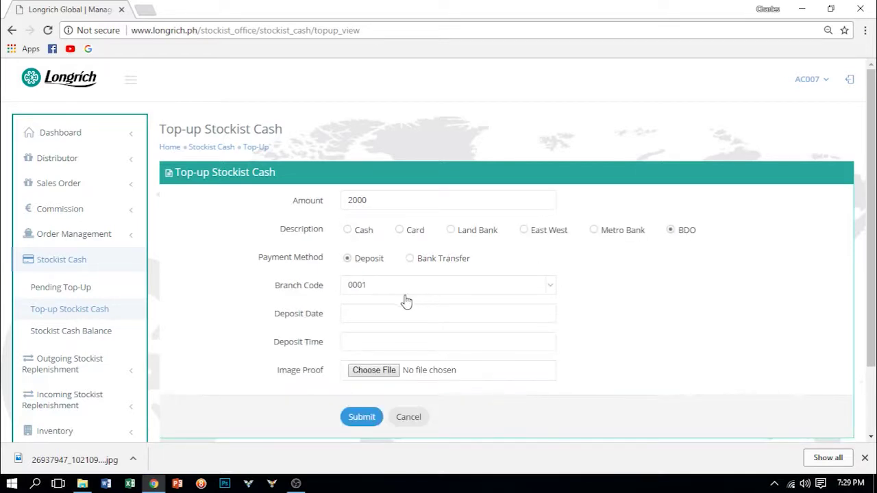
# Step: Date the deposit 2018-01-15 at 2:00pm, attach top up.jpg as proof, and submit
pyautogui.click(364, 313)
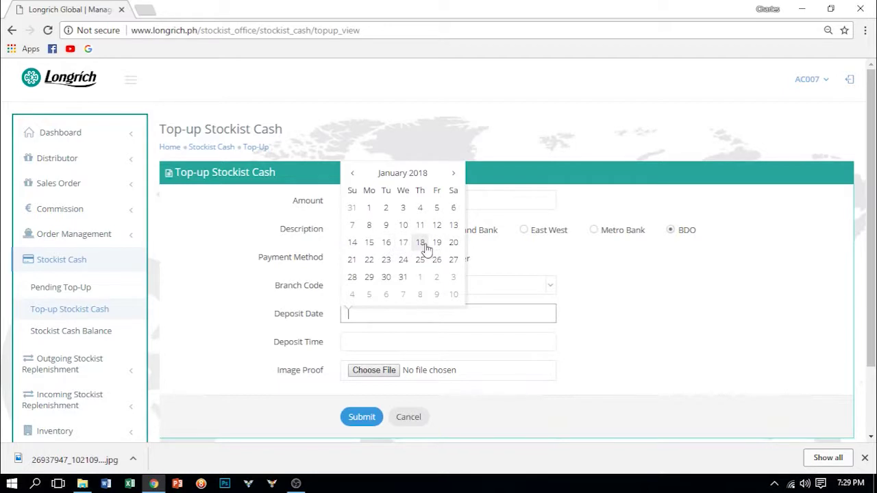
pyautogui.click(369, 243)
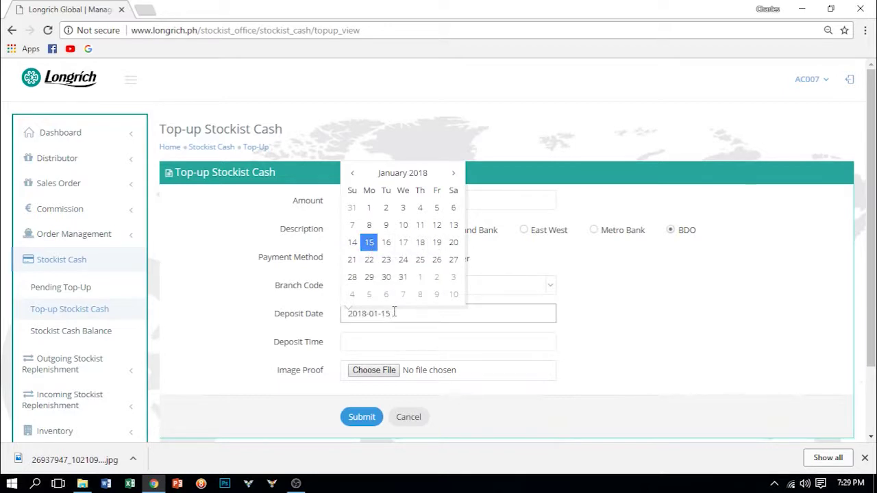
pyautogui.click(369, 341)
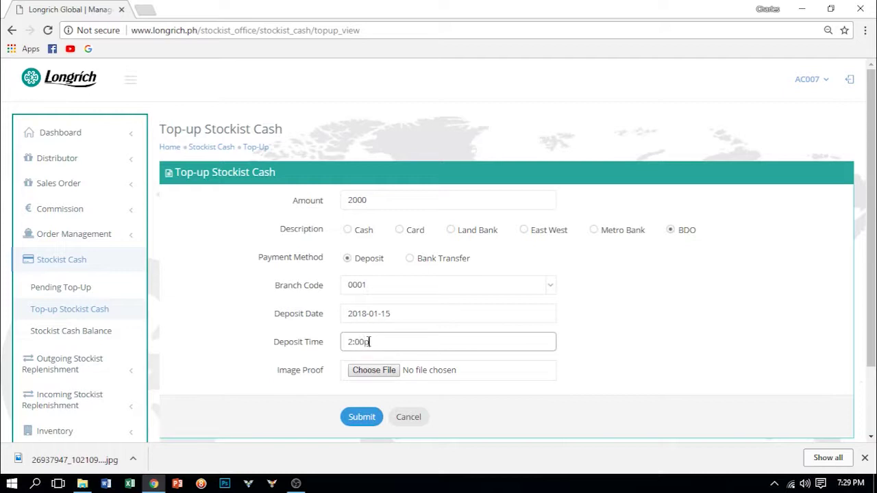
pyautogui.click(377, 375)
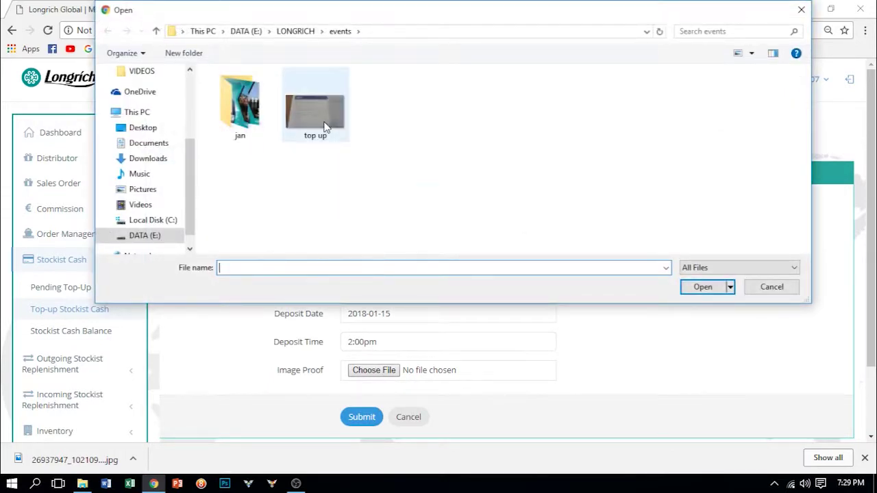
pyautogui.click(326, 127)
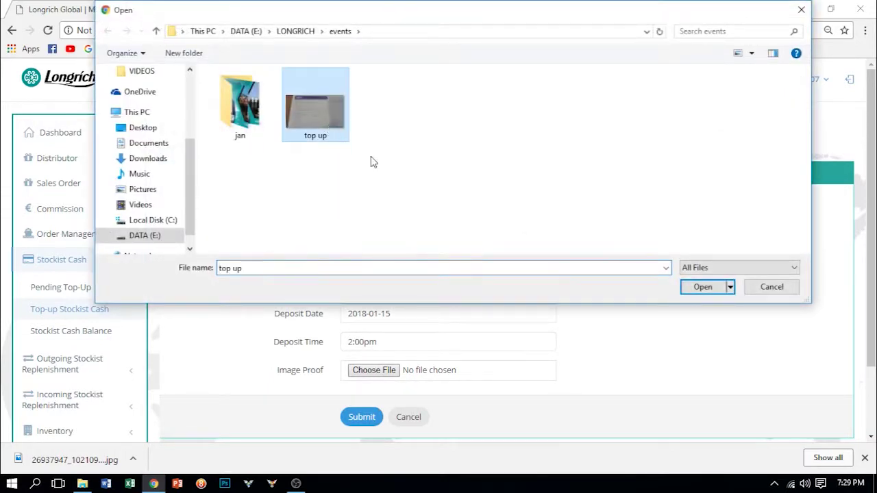
pyautogui.click(693, 290)
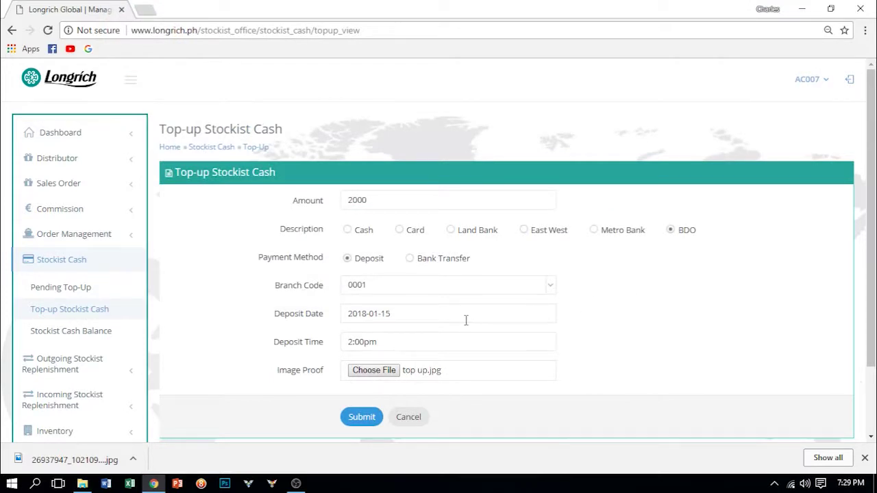
pyautogui.click(358, 423)
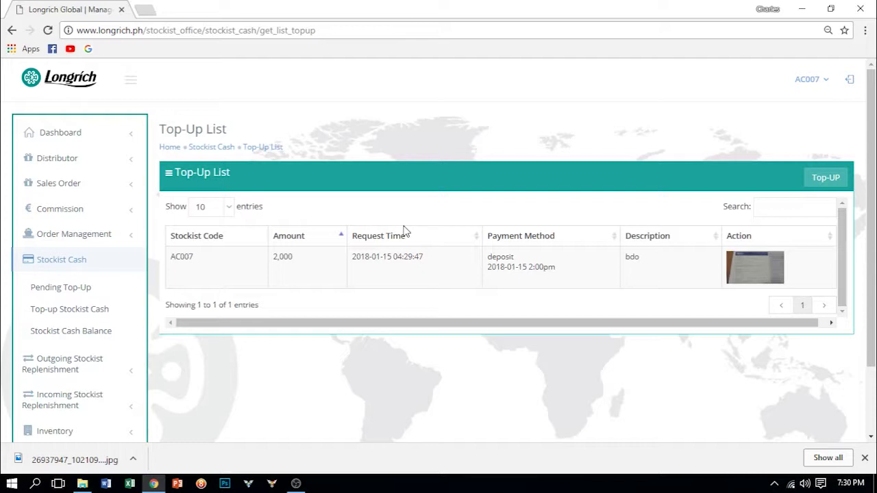
# Step: Confirm the 2,000 deposit appears under Pending Top-Up, then go back to the Dashboard
pyautogui.click(60, 291)
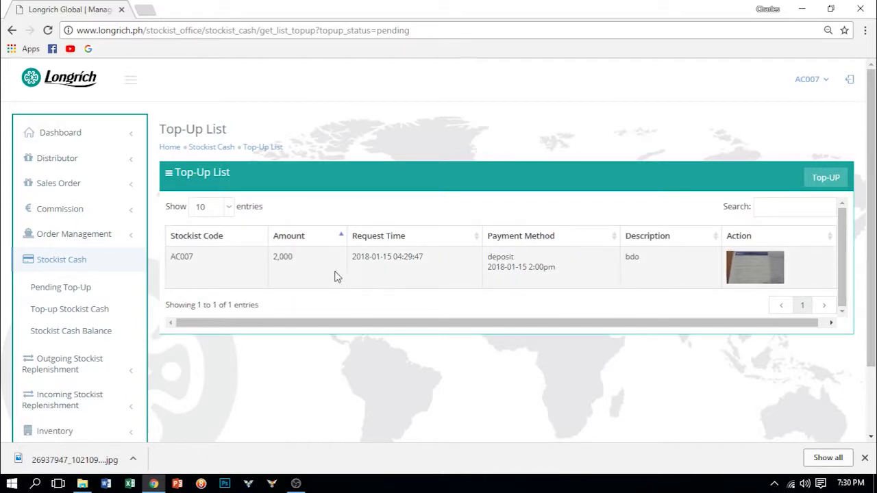
pyautogui.click(57, 140)
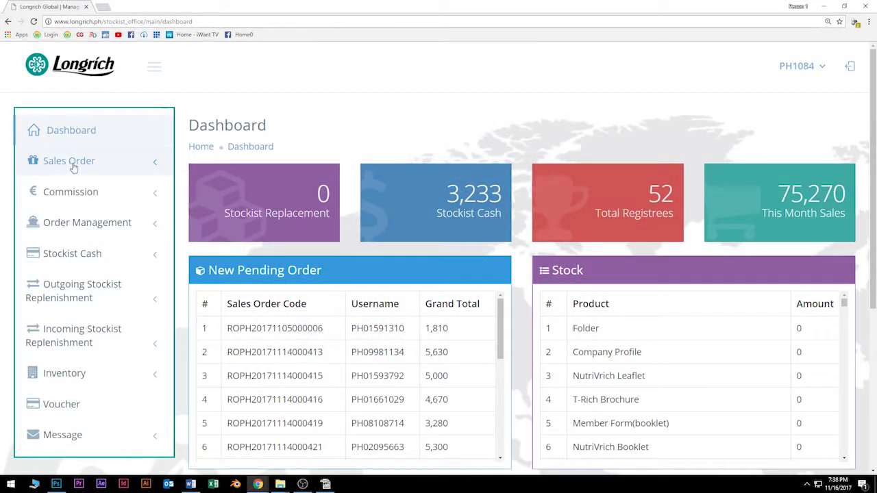
# Step: Expand Sales Order in the sidebar to show Initial Order and the other order types
pyautogui.click(73, 164)
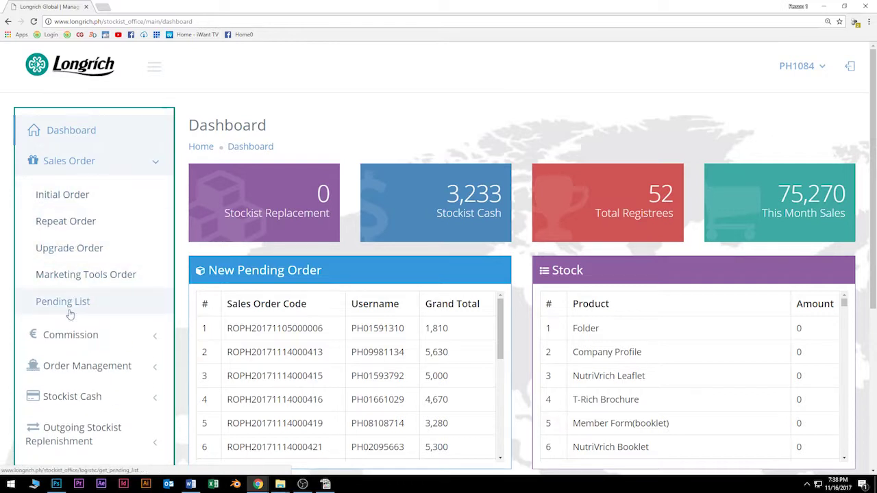
# Step: Open the Initial Order form and enter the sponsor and placement IDs until both show as found
pyautogui.click(62, 194)
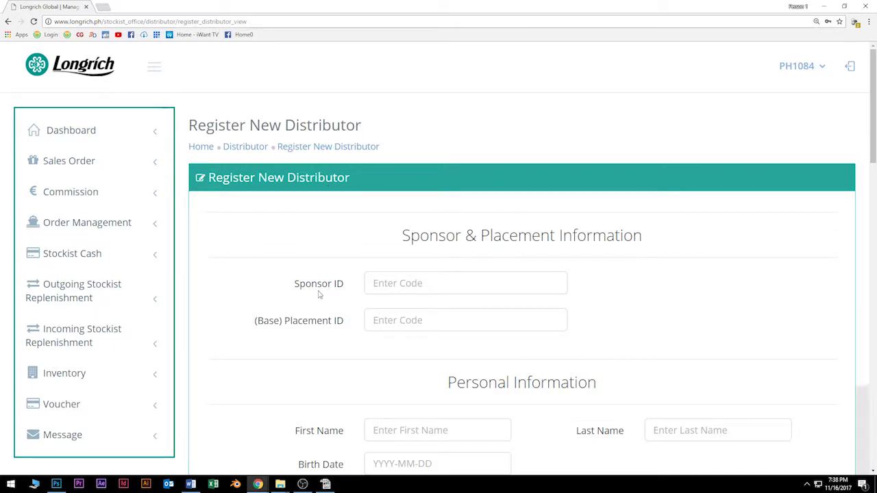
pyautogui.click(449, 289)
pyautogui.scroll(-1, 448, 288)
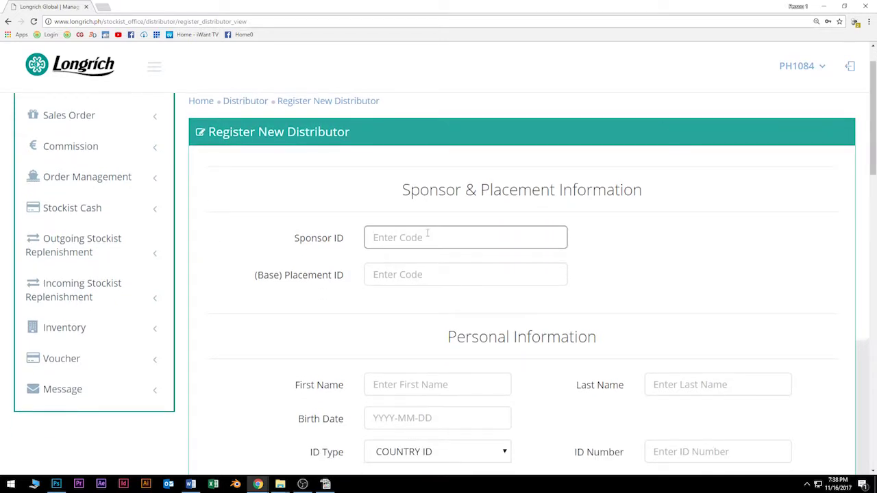
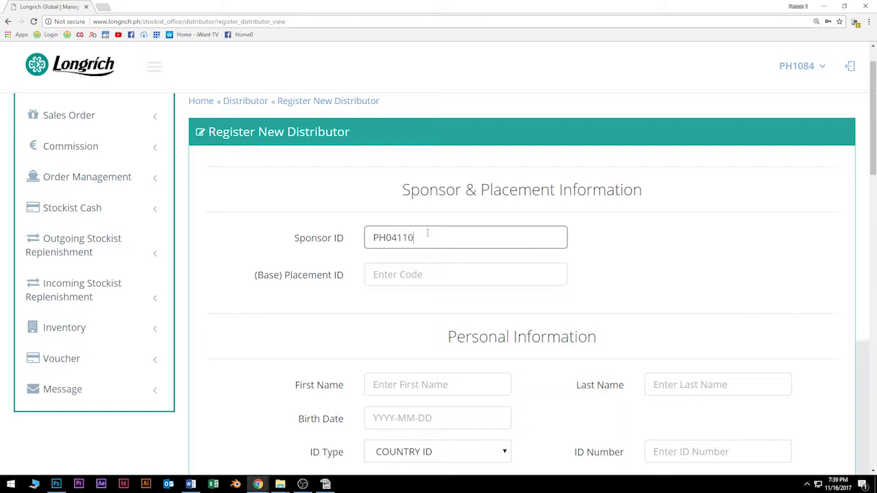
pyautogui.click(442, 261)
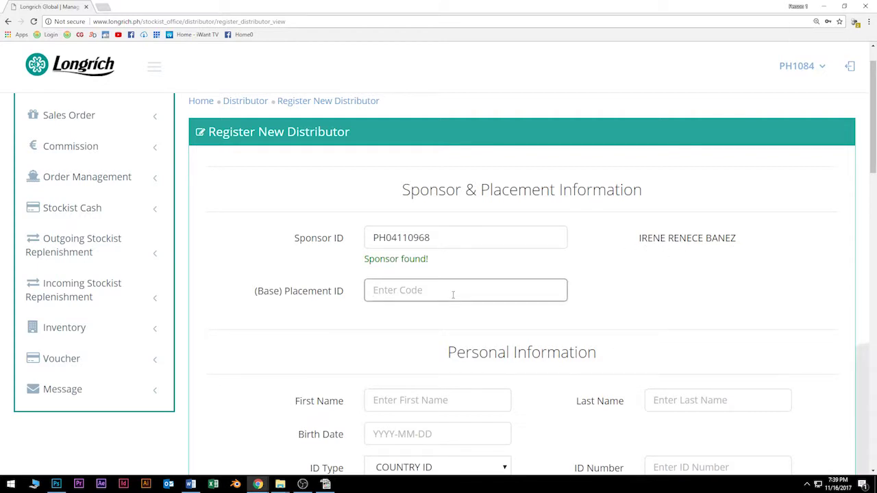
pyautogui.write('P')
pyautogui.write('H02889686')
pyautogui.click(446, 322)
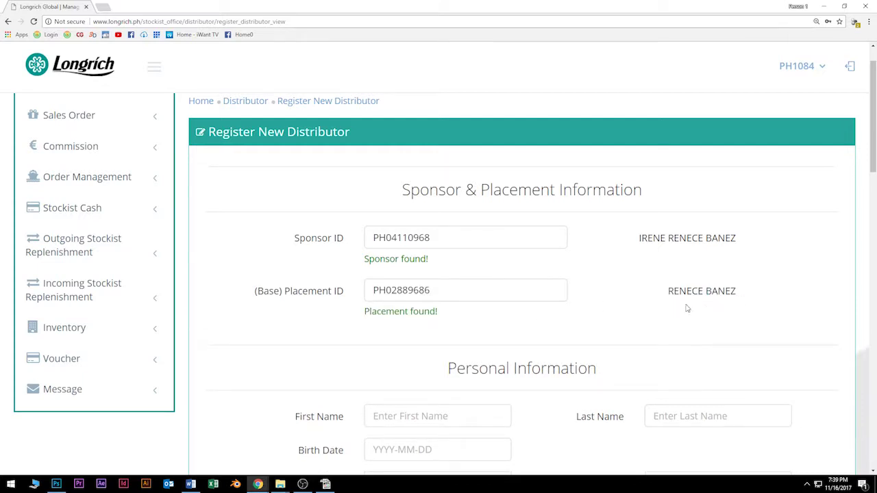
pyautogui.scroll(-3, 472, 323)
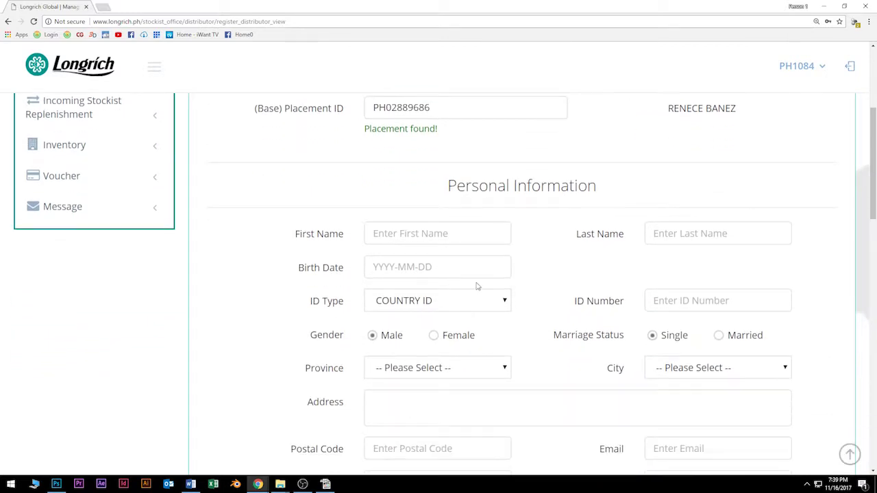
# Step: Enter the distributor's first and last name, birth date, and ID number
pyautogui.click(428, 189)
pyautogui.write('Cardo')
pyautogui.press('Tab')
pyautogui.write('Dalisay')
pyautogui.click(445, 222)
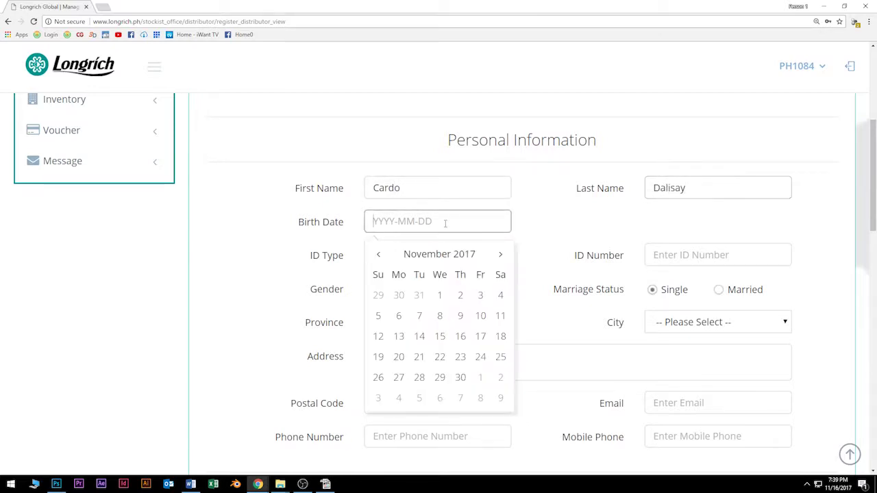
pyautogui.write('1981')
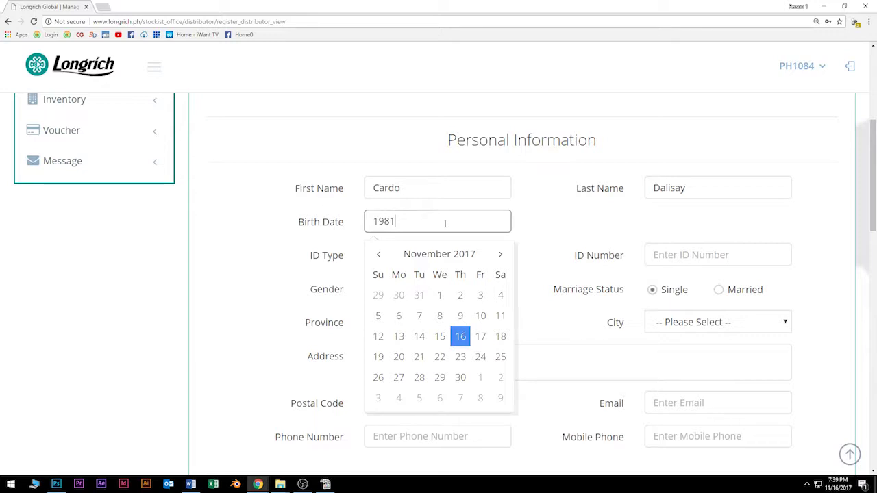
pyautogui.write('-11-11')
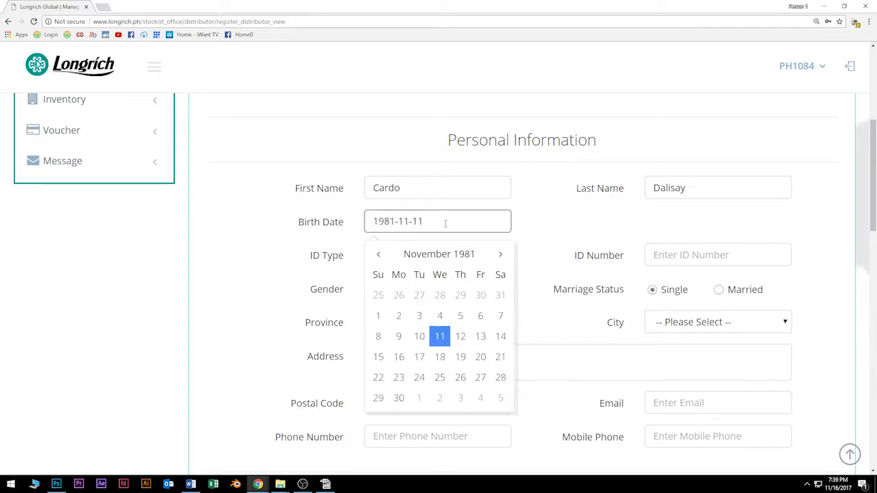
pyautogui.click(548, 218)
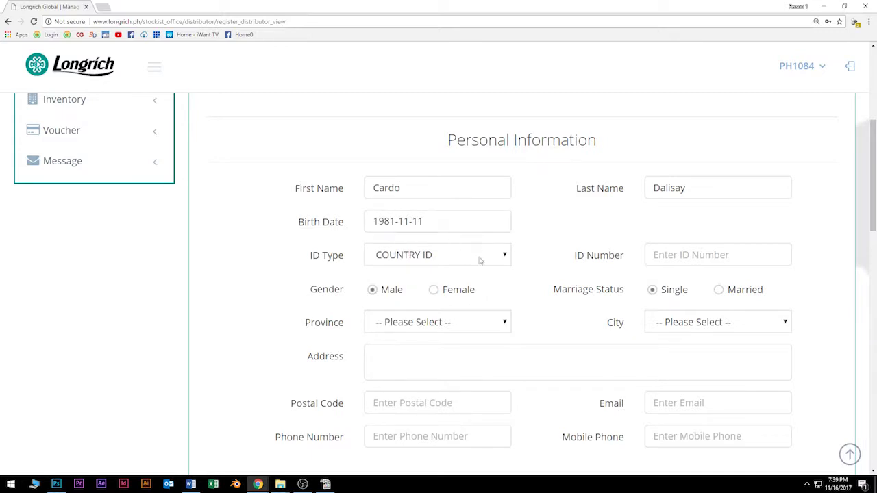
pyautogui.click(685, 256)
pyautogui.write('QWE')
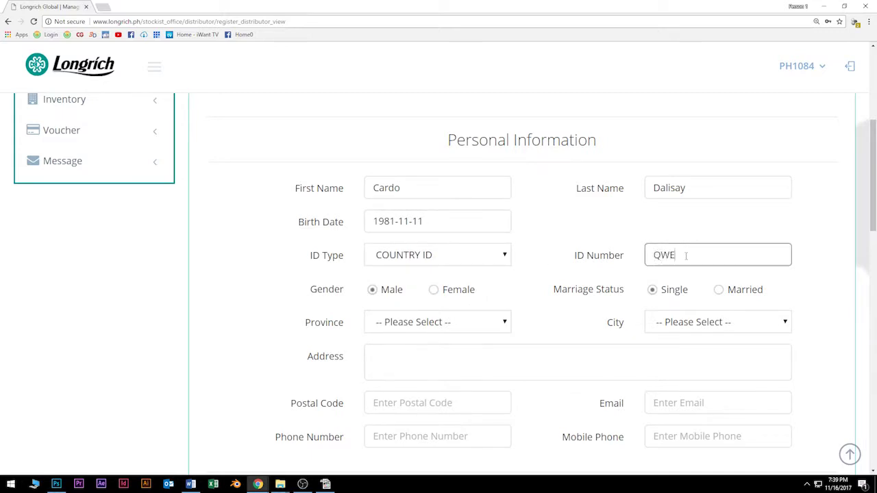
pyautogui.write('!@#')
pyautogui.moveTo(695, 255); pyautogui.dragTo(676, 254)
pyautogui.write('123ADS')
pyautogui.click(541, 281)
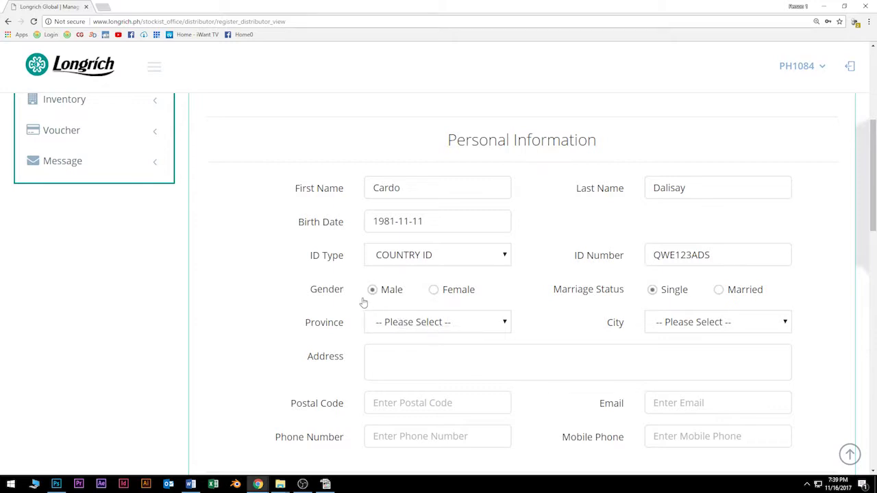
# Step: Choose province Laguna and city Santa Cruz, then fill in street address, postal code and e-mail
pyautogui.click(468, 327)
pyautogui.press('l')
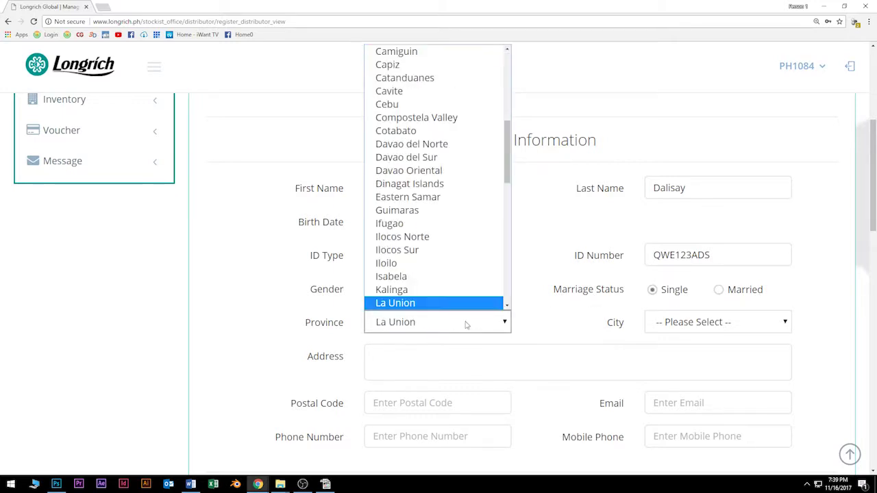
pyautogui.scroll(-2, 439, 301)
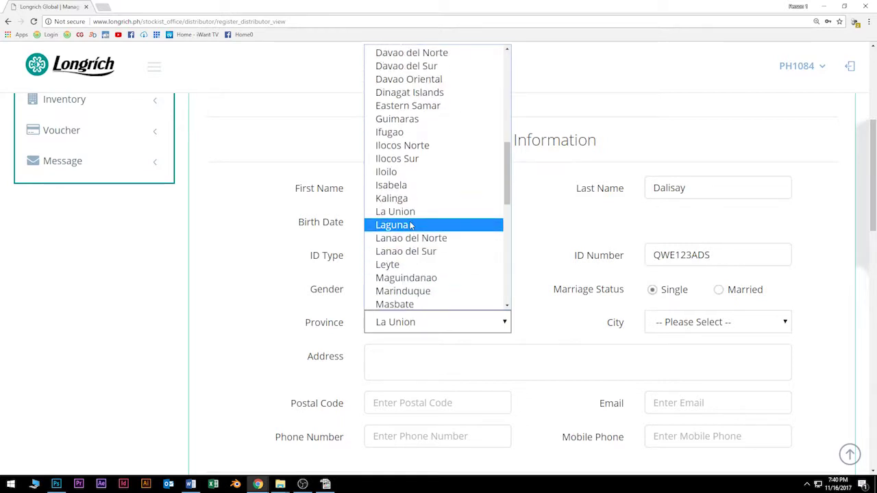
pyautogui.click(411, 226)
pyautogui.click(680, 326)
pyautogui.click(686, 355)
pyautogui.scroll(-1, 544, 344)
pyautogui.click(490, 263)
pyautogui.write('Calamba,')
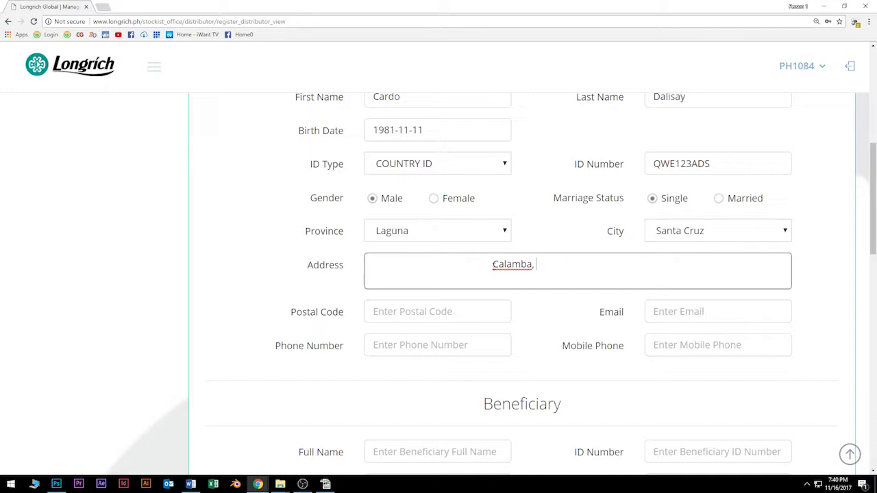
pyautogui.write(' Laguna')
pyautogui.click(446, 318)
pyautogui.write('4028')
pyautogui.press('Tab')
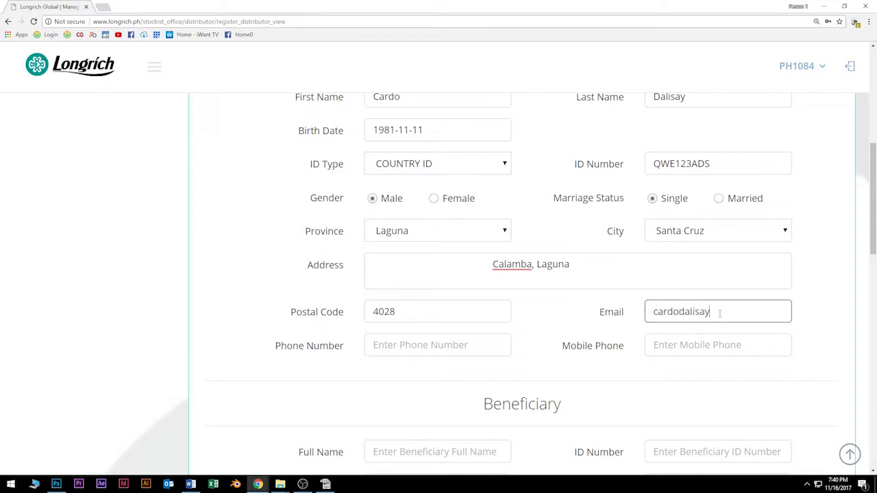
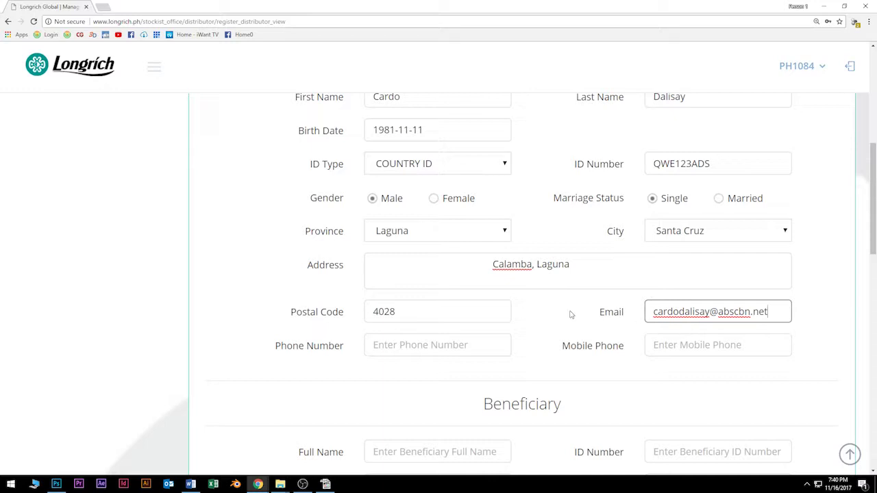
# Step: Enter the distributor's phone number and mobile phone number
pyautogui.click(553, 314)
pyautogui.scroll(-2, 554, 314)
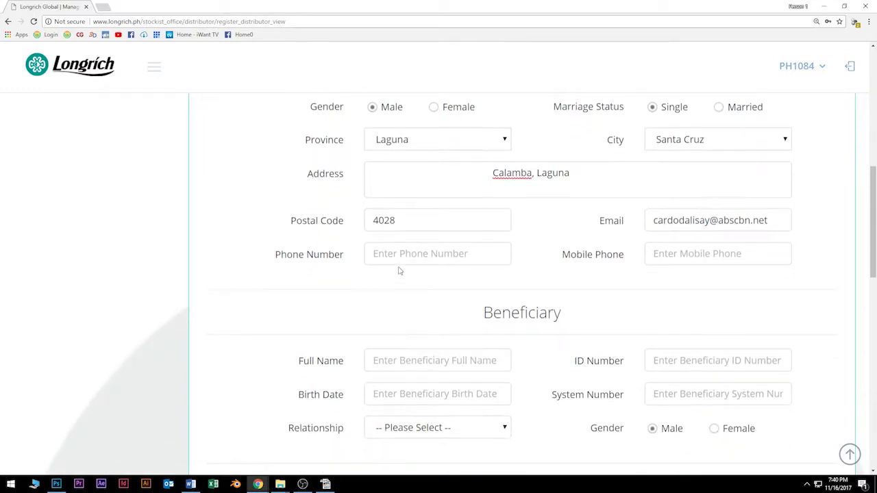
pyautogui.click(407, 254)
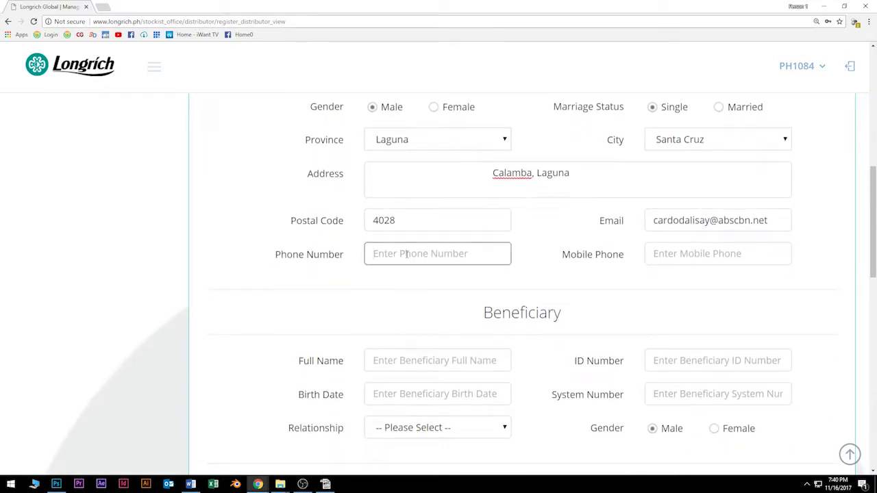
pyautogui.write('09069')
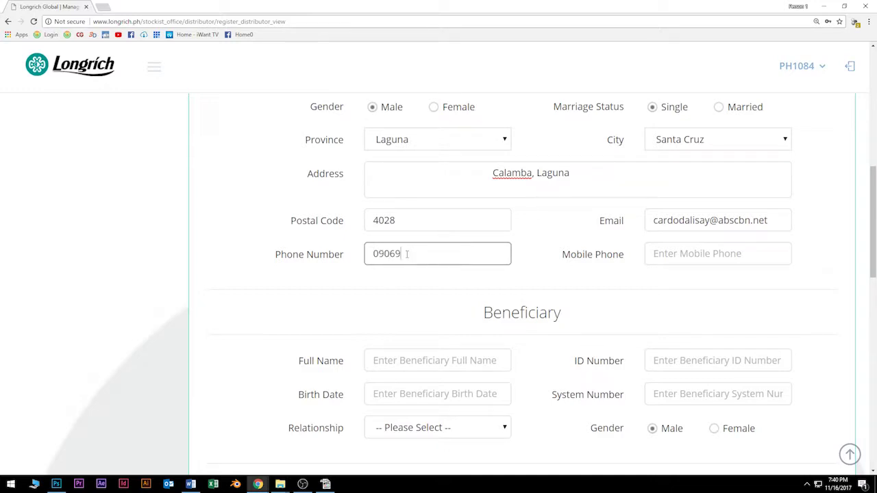
pyautogui.write('999999')
pyautogui.press('Tab')
pyautogui.write('0906999')
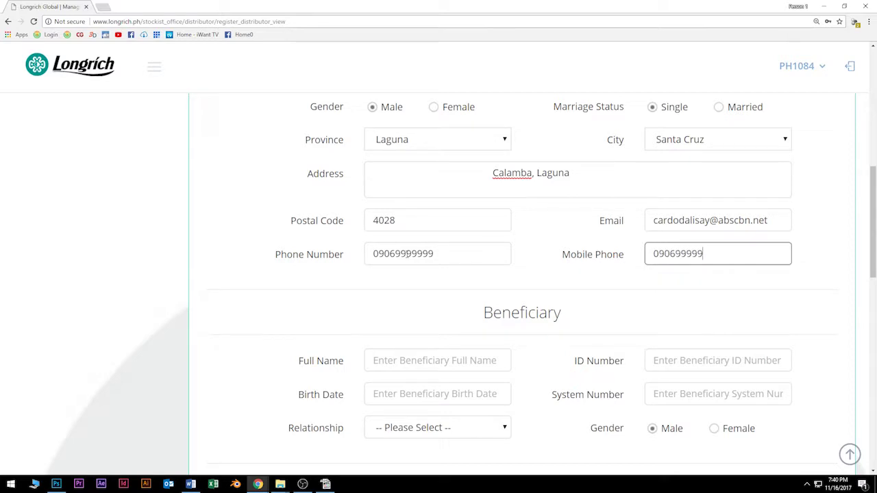
pyautogui.write('999')
# Step: Add the beneficiary's full name, ID number and birth date, with relationship Sibling
pyautogui.click(407, 360)
pyautogui.write('Ador ')
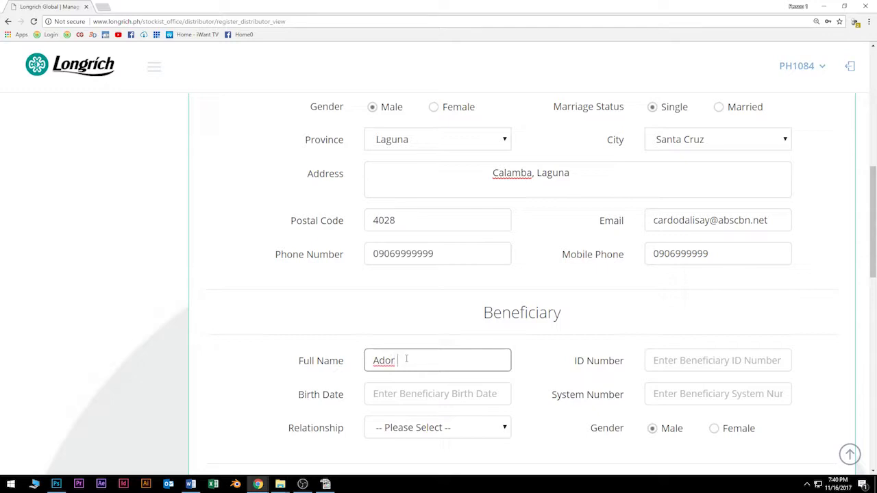
pyautogui.write('Dalisay')
pyautogui.press('Tab')
pyautogui.scroll(-1, 464, 363)
pyautogui.scroll(-1, 464, 363)
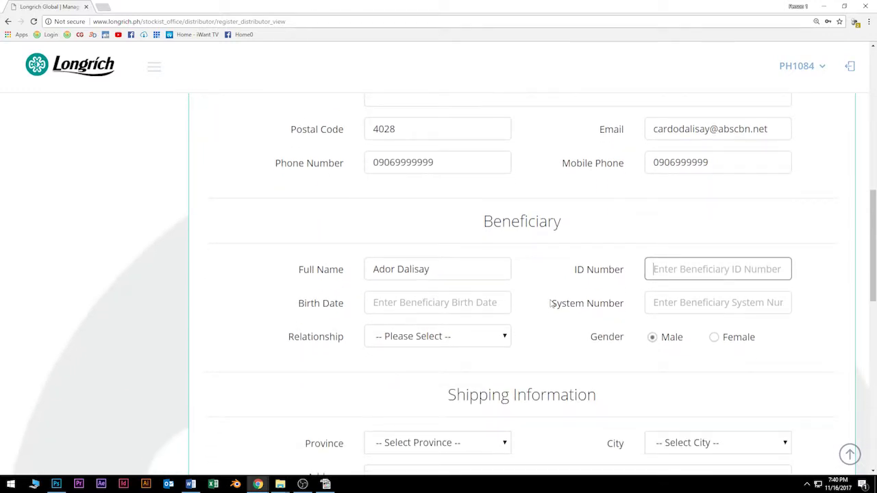
pyautogui.write('ASD123QWE')
pyautogui.click(431, 307)
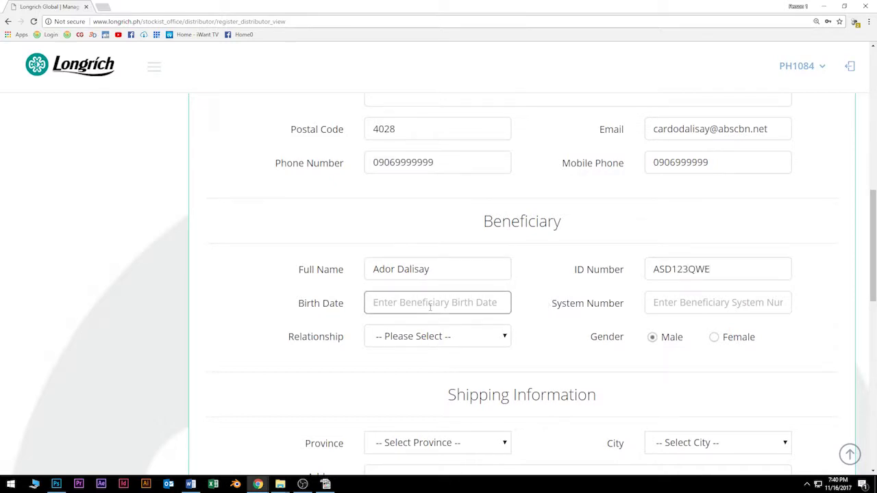
pyautogui.write('198')
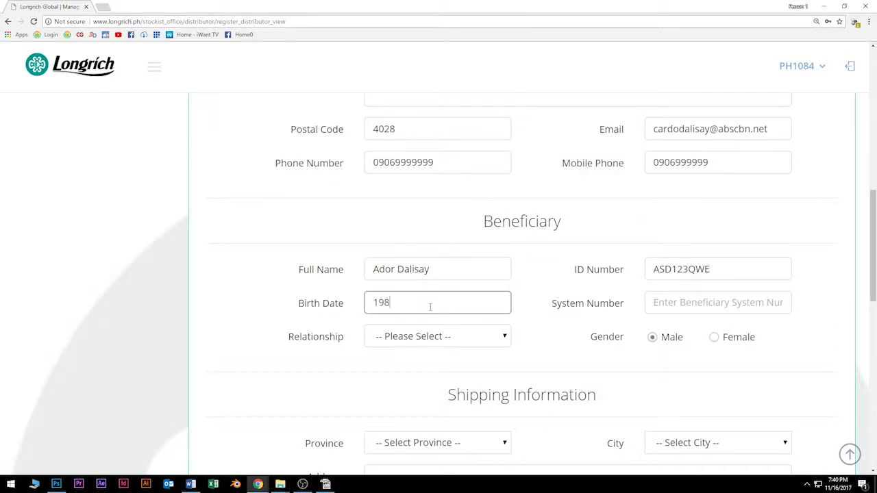
pyautogui.write('1-11-11')
pyautogui.click(401, 337)
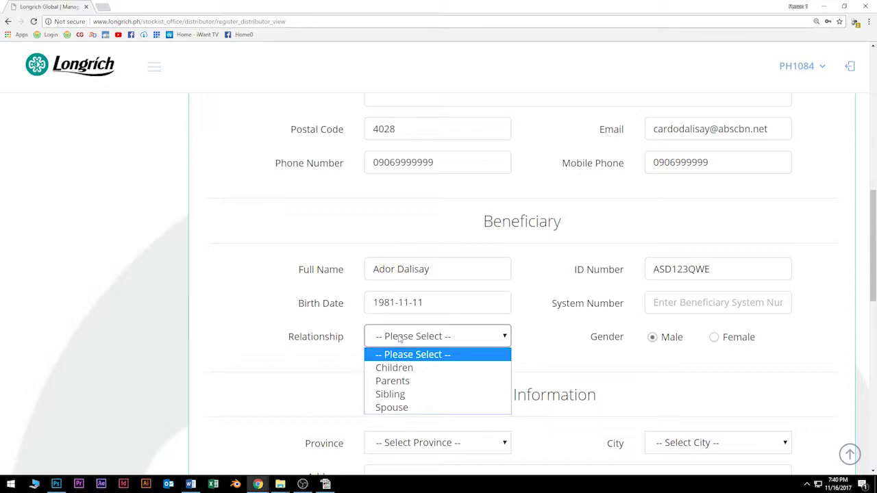
pyautogui.click(406, 397)
pyautogui.click(415, 337)
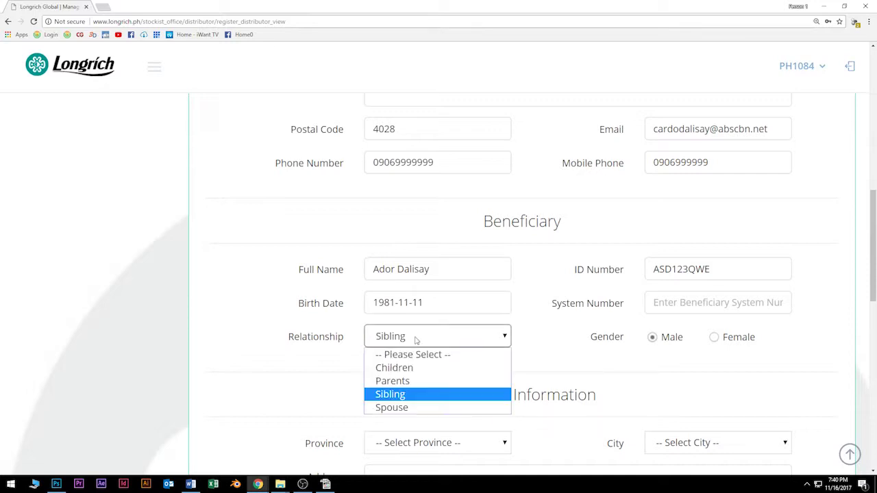
pyautogui.click(462, 396)
# Step: Set shipping province to Laguna and city to Santa Cruz, and enter the shipping street address
pyautogui.scroll(-1, 531, 368)
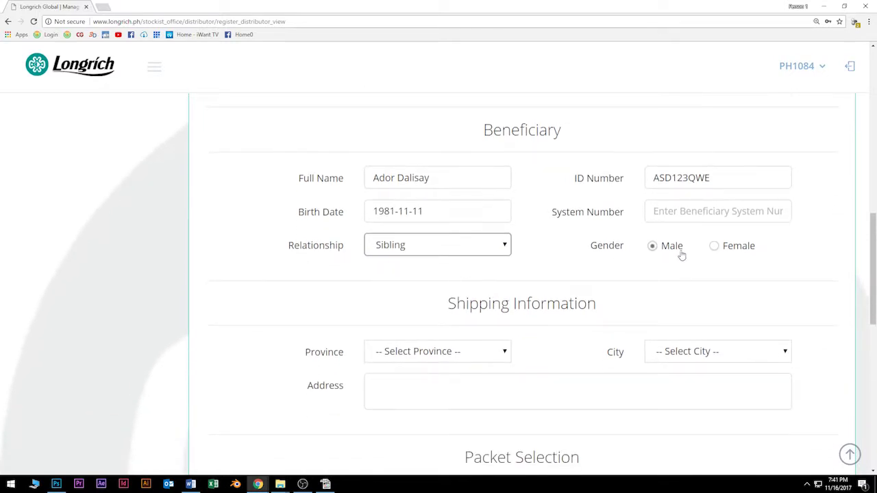
pyautogui.scroll(-2, 565, 289)
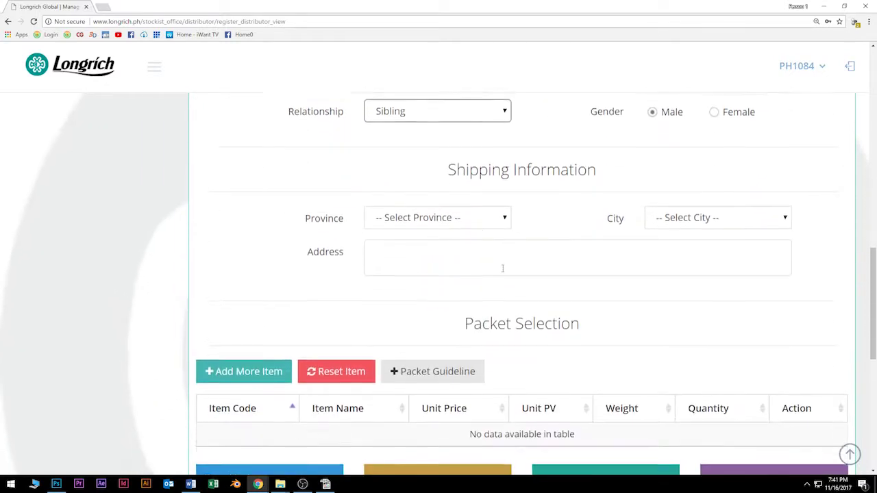
pyautogui.click(483, 220)
pyautogui.write('lag')
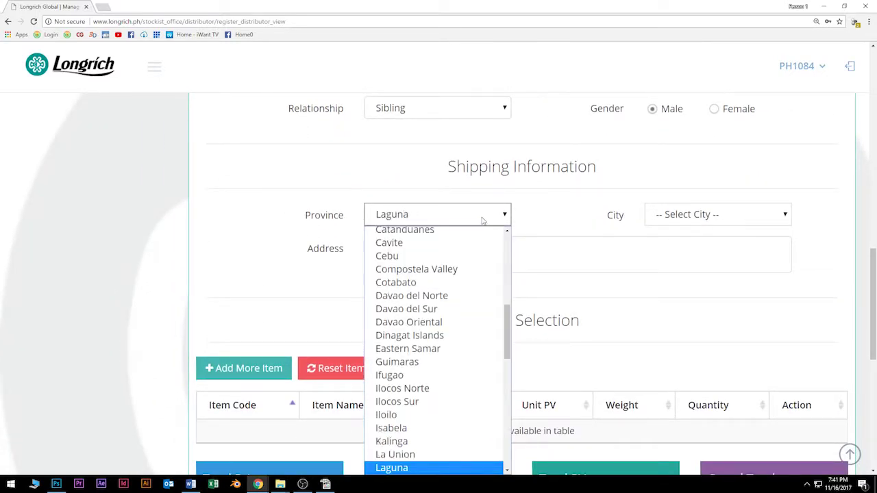
pyautogui.press('Return')
pyautogui.click(738, 215)
pyautogui.click(729, 245)
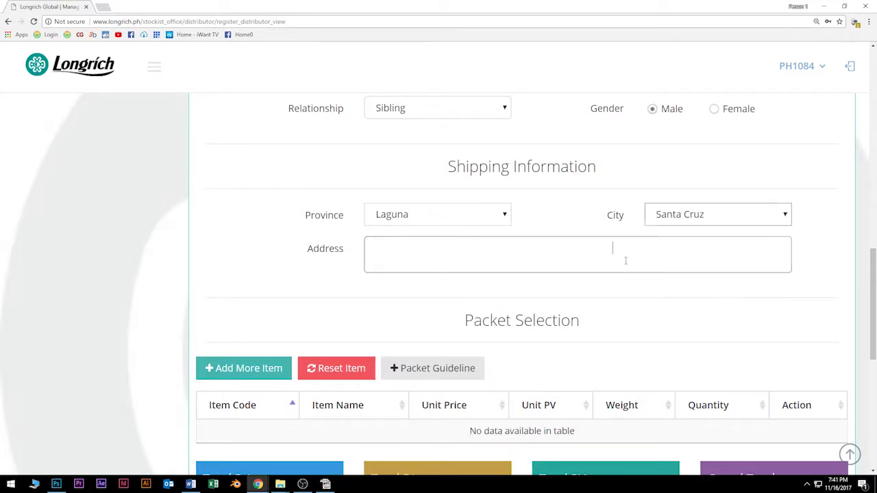
pyautogui.click(527, 251)
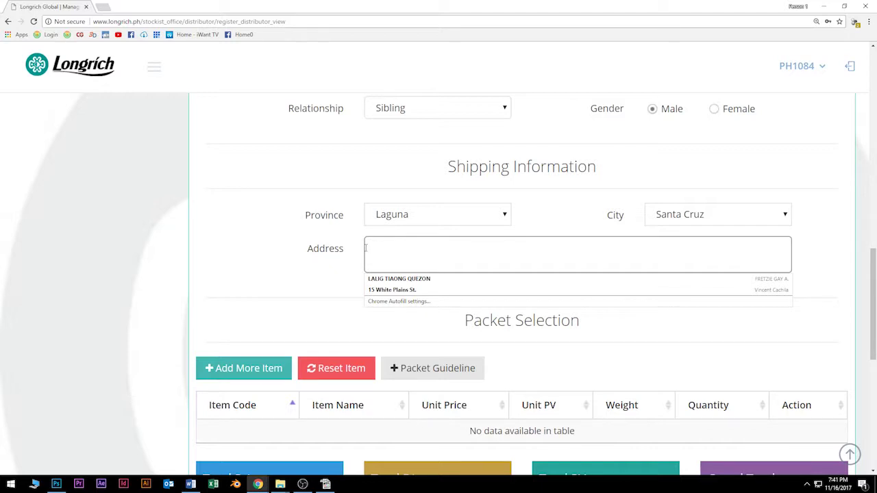
pyautogui.write('Calamba, City')
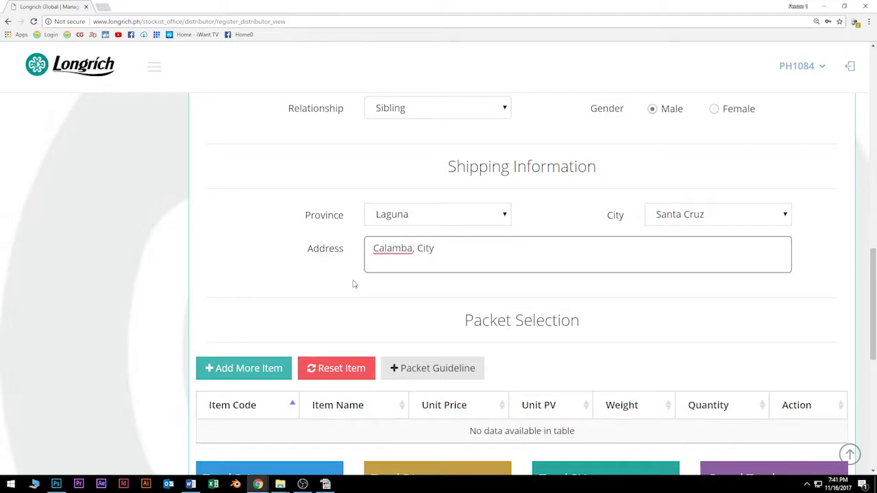
pyautogui.click(353, 285)
pyautogui.scroll(-2, 352, 286)
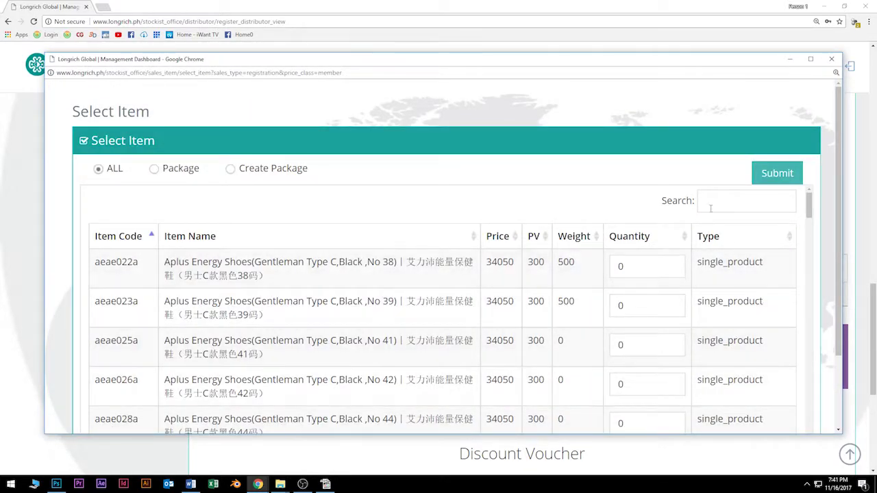
# Step: Search 'lin' and add one One Pack Panty Liner (jcac015c) to the packet, totaling 270
pyautogui.click(715, 200)
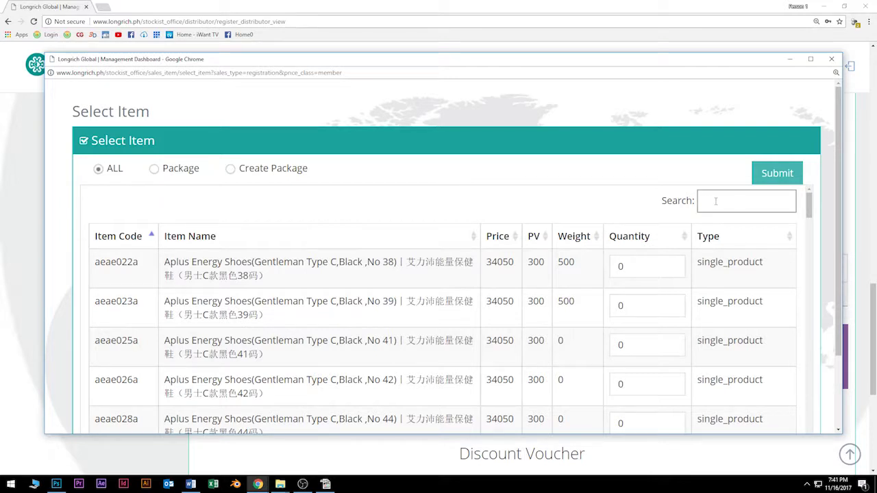
pyautogui.write('liner')
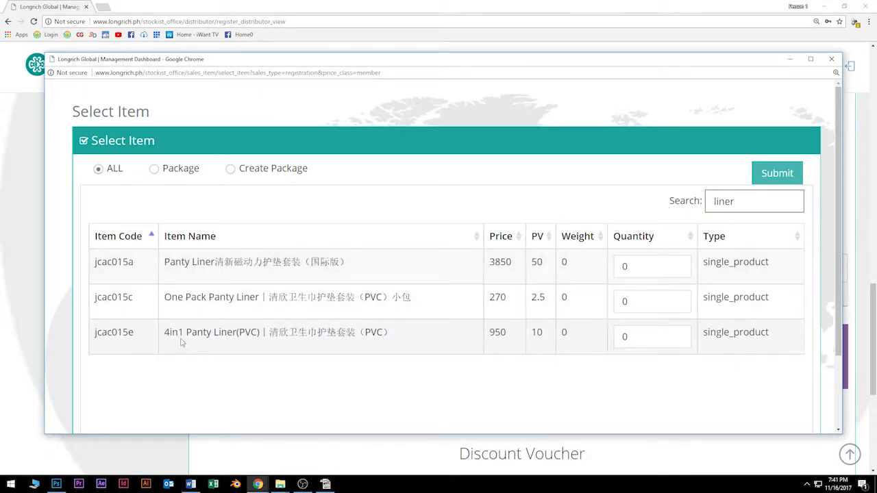
pyautogui.click(625, 301)
pyautogui.write('1')
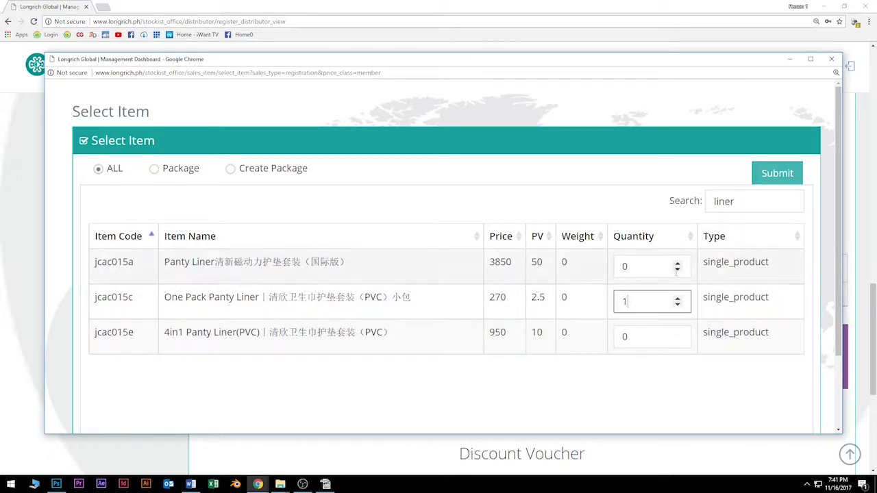
pyautogui.click(777, 171)
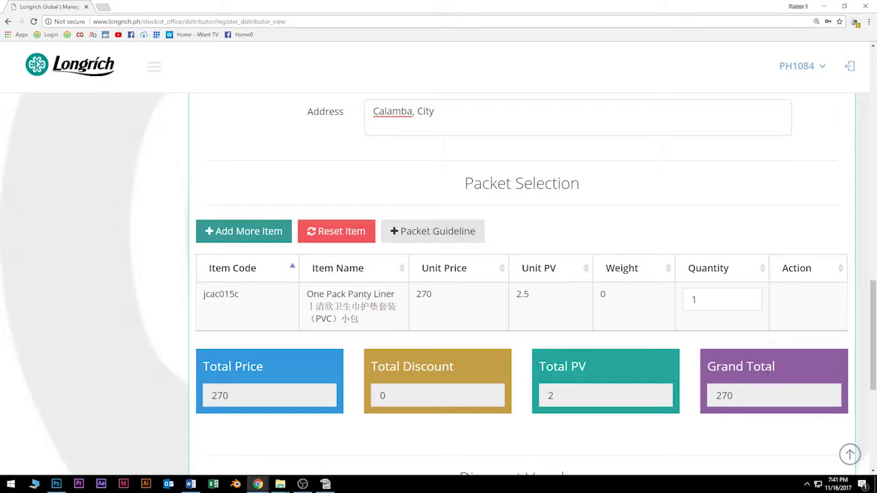
# Step: Agree to the Longrich Ethical Code, choose Stockist Cash payment, and submit the registration
pyautogui.scroll(-1, 766, 398)
pyautogui.scroll(-1, 767, 400)
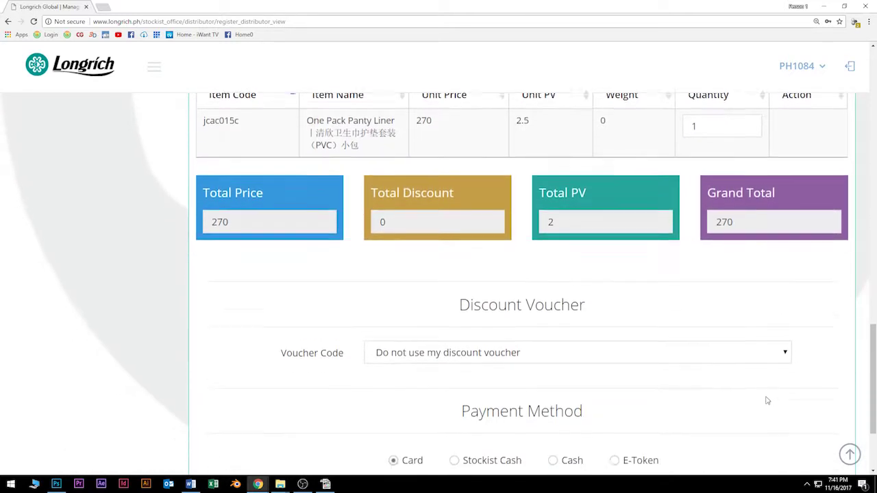
pyautogui.scroll(-1, 766, 400)
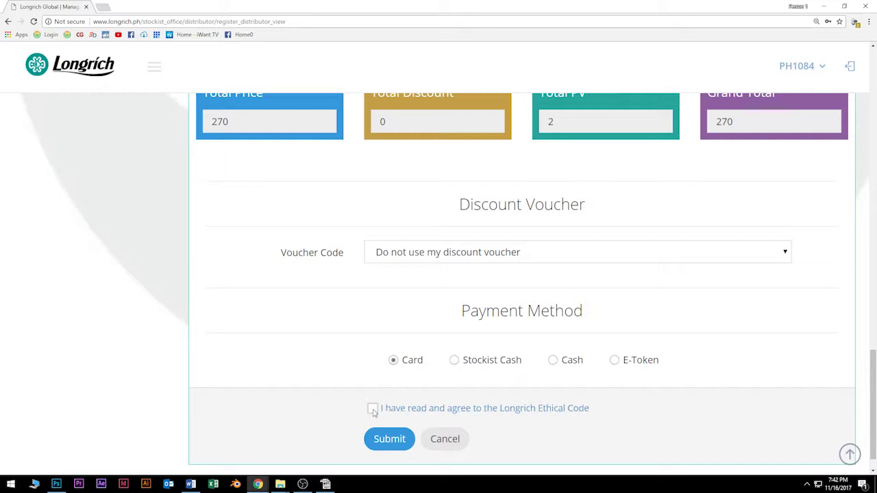
pyautogui.click(373, 409)
pyautogui.click(457, 365)
pyautogui.click(394, 441)
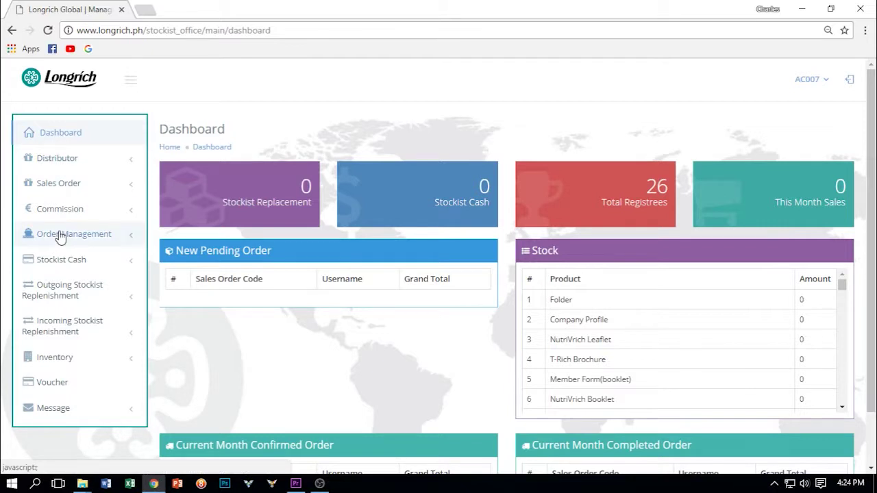
# Step: Start a Repeat Order and match the member's distributor code to auto-fill the consignee's first and last name
pyautogui.click(74, 191)
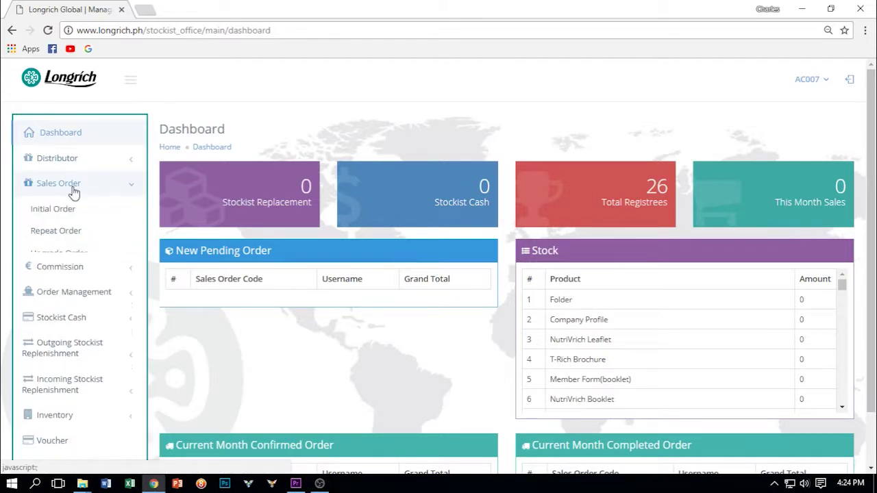
pyautogui.click(50, 235)
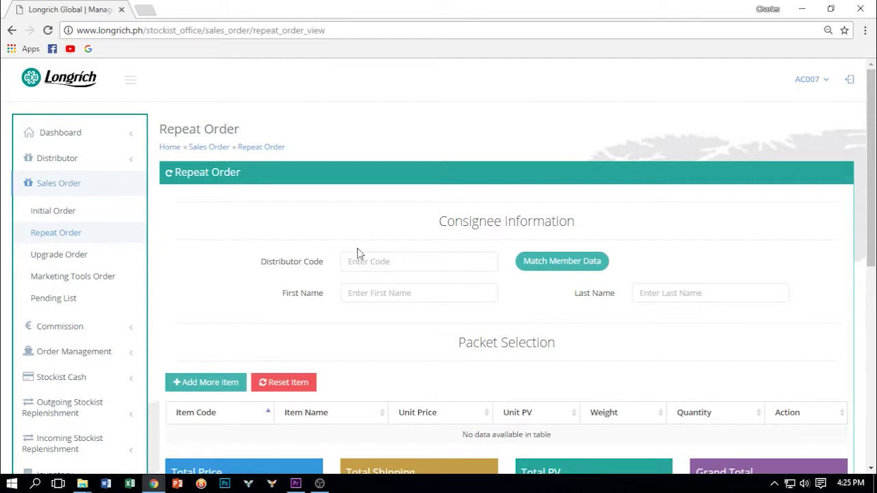
pyautogui.click(365, 265)
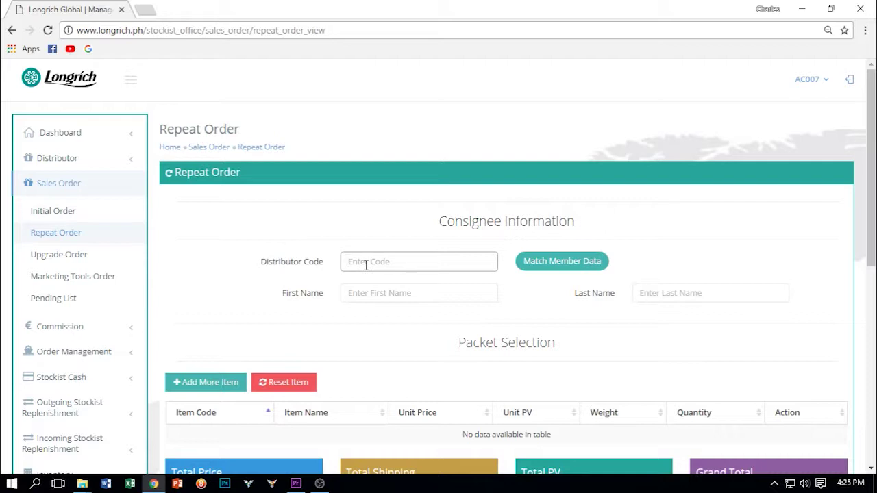
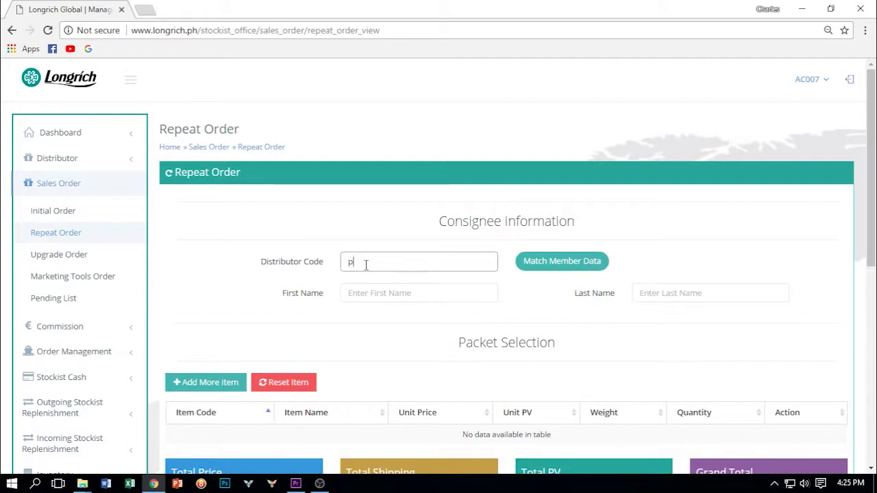
pyautogui.press('BackSpace')
pyautogui.click(573, 262)
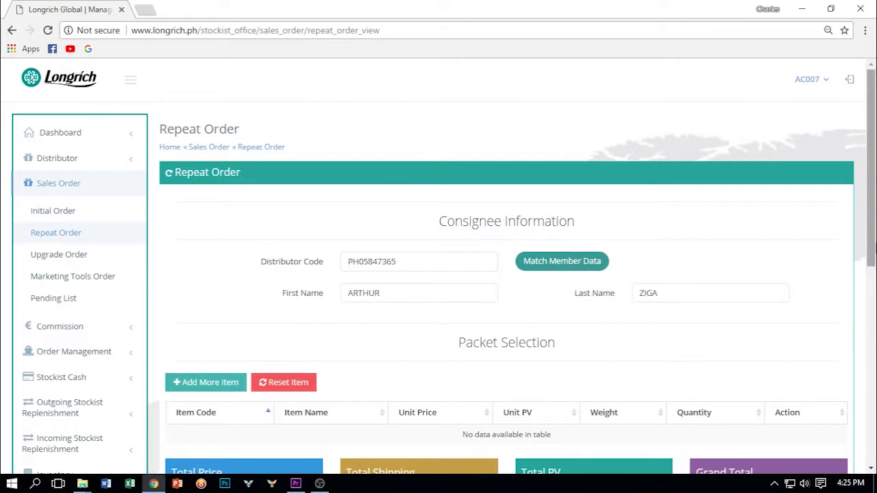
pyautogui.scroll(-2, 871, 206)
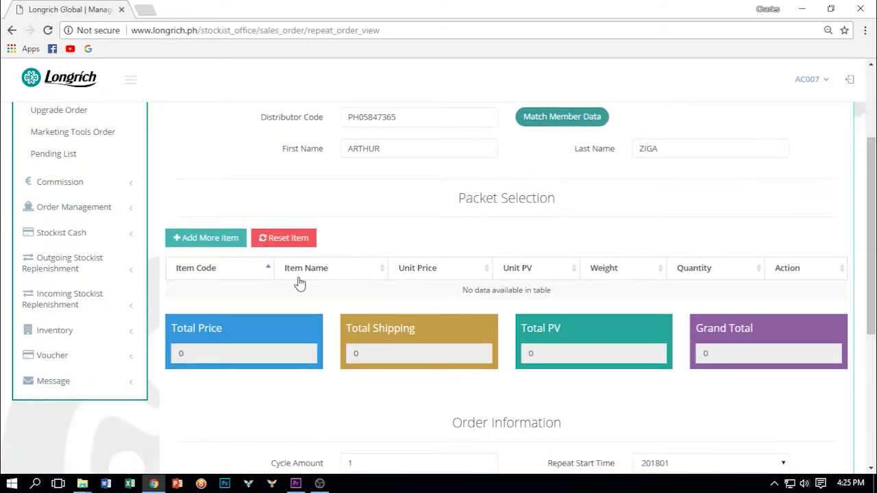
# Step: Add one Slimming tea (daaa004e) to the repeat order packet, totaling 240 with 2 PV
pyautogui.click(205, 240)
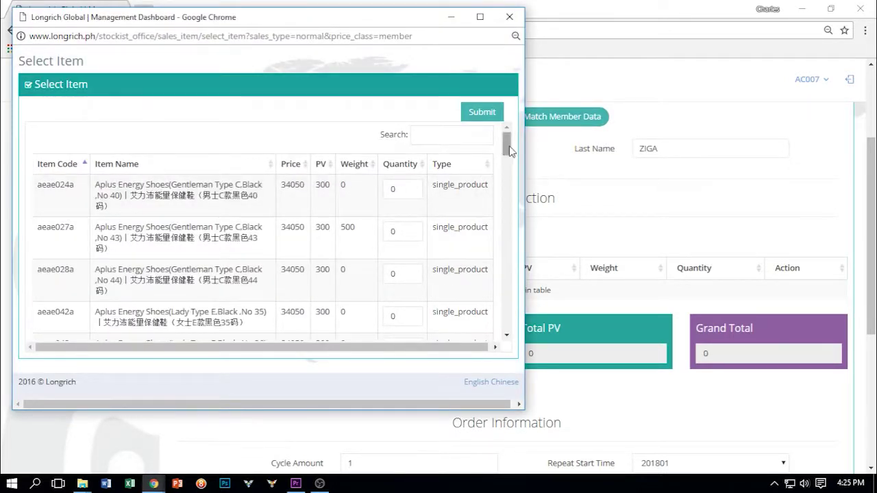
pyautogui.moveTo(509, 150); pyautogui.dragTo(511, 188)
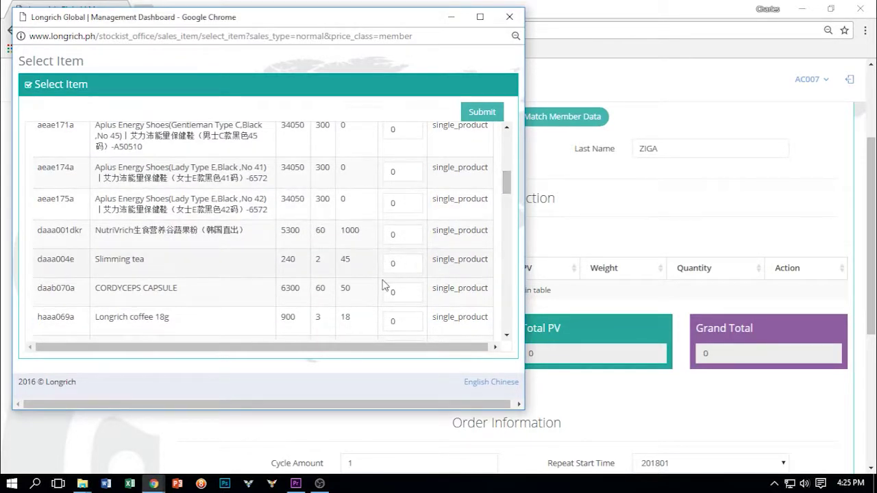
pyautogui.click(412, 261)
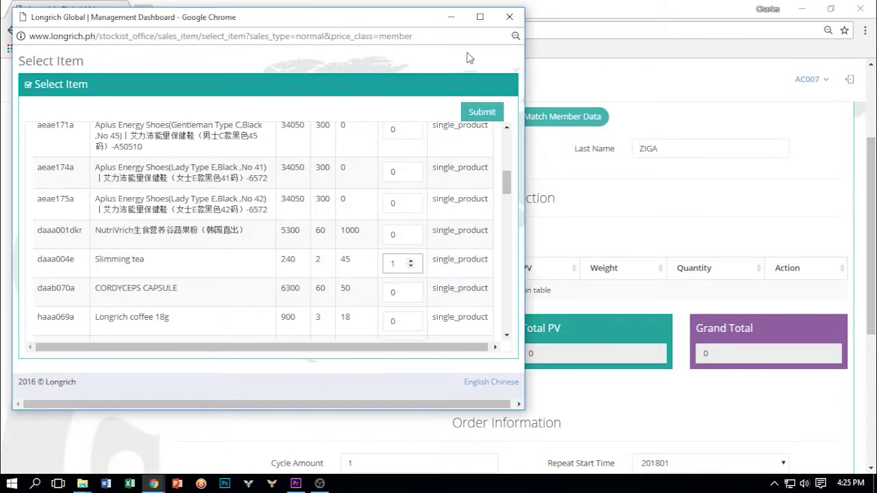
pyautogui.click(482, 113)
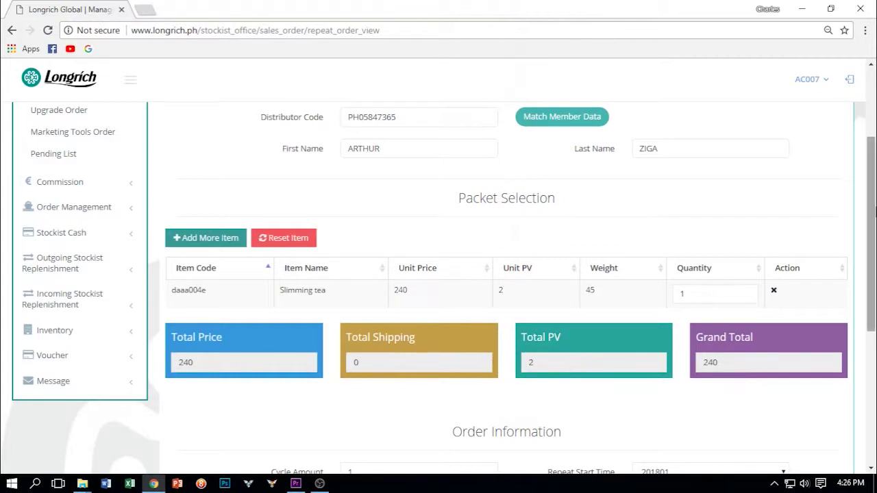
# Step: Submit the 240 repeat order with Stockist Cash as the payment method
pyautogui.moveTo(873, 191); pyautogui.dragTo(874, 285)
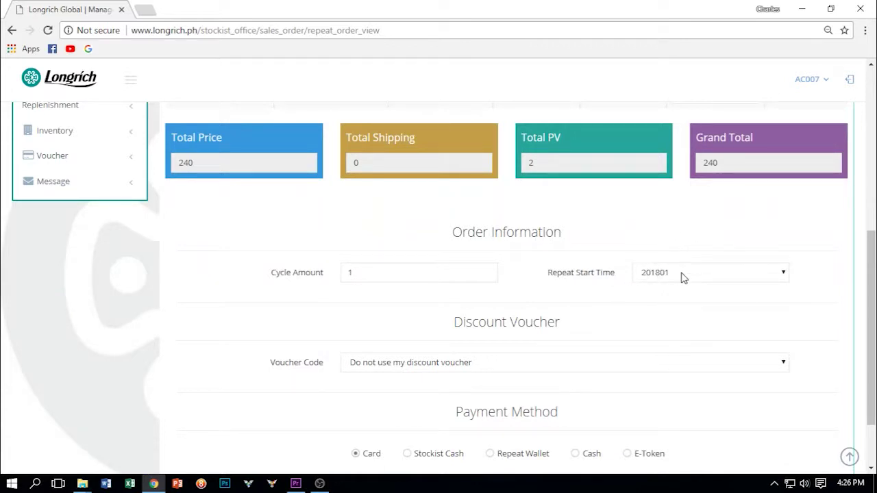
pyautogui.moveTo(874, 252); pyautogui.dragTo(873, 291)
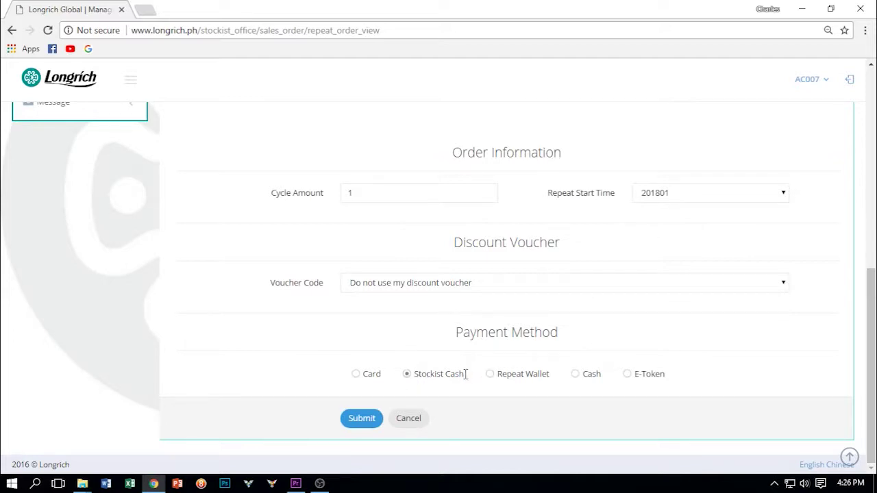
pyautogui.click(363, 418)
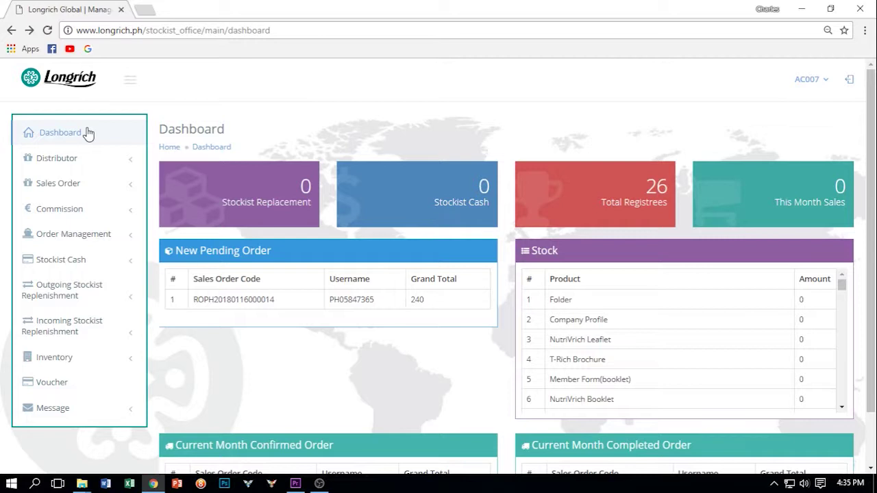
# Step: Start an Upgrade Order and match the member's distributor code, pulling in their name and Platinum level
pyautogui.click(45, 190)
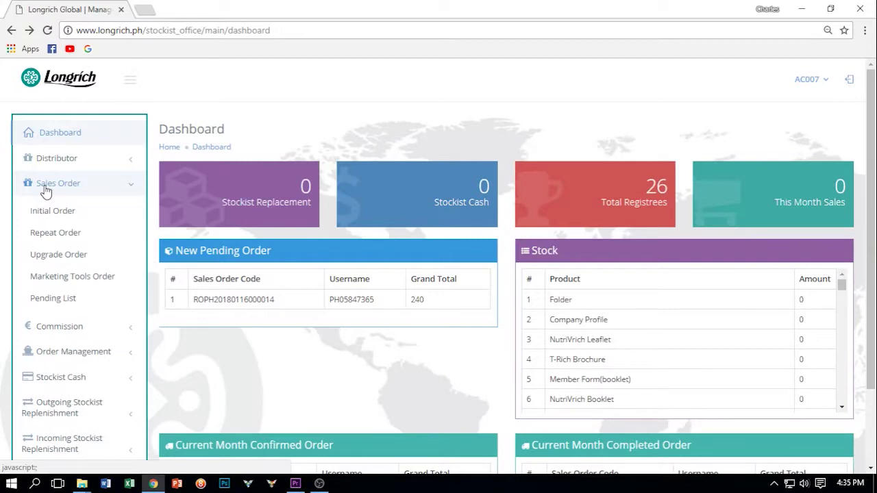
pyautogui.click(53, 256)
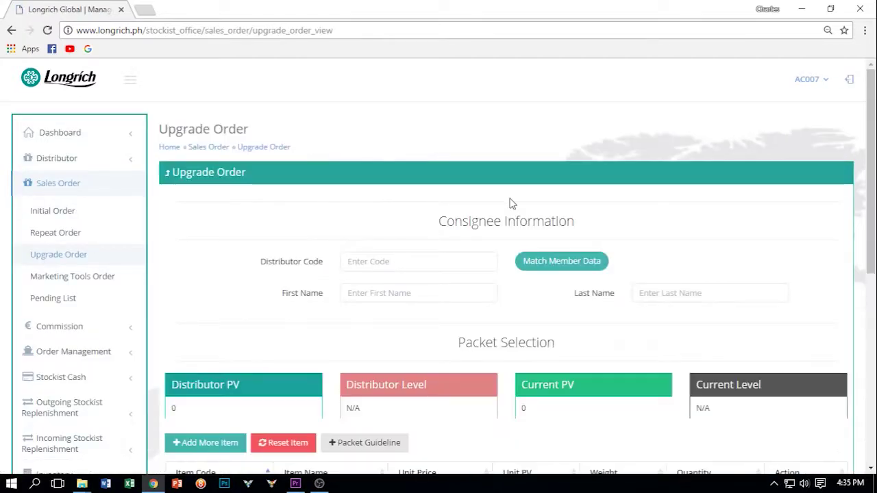
pyautogui.click(391, 267)
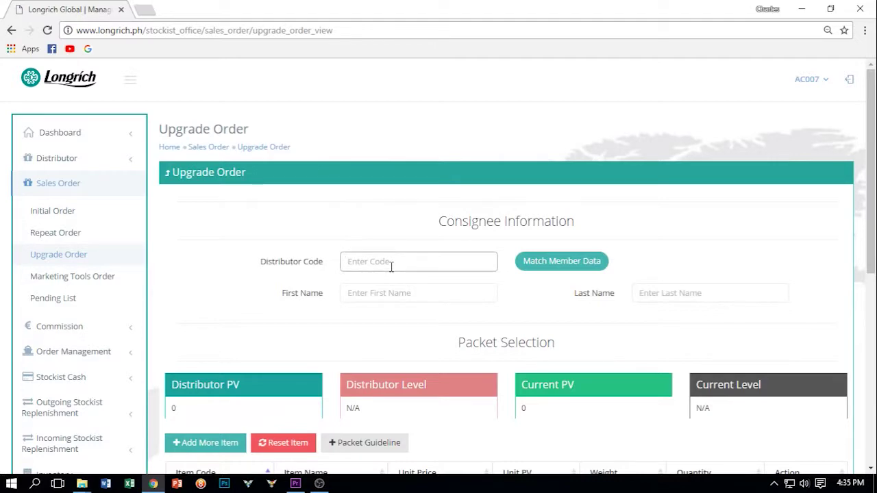
pyautogui.write('PH')
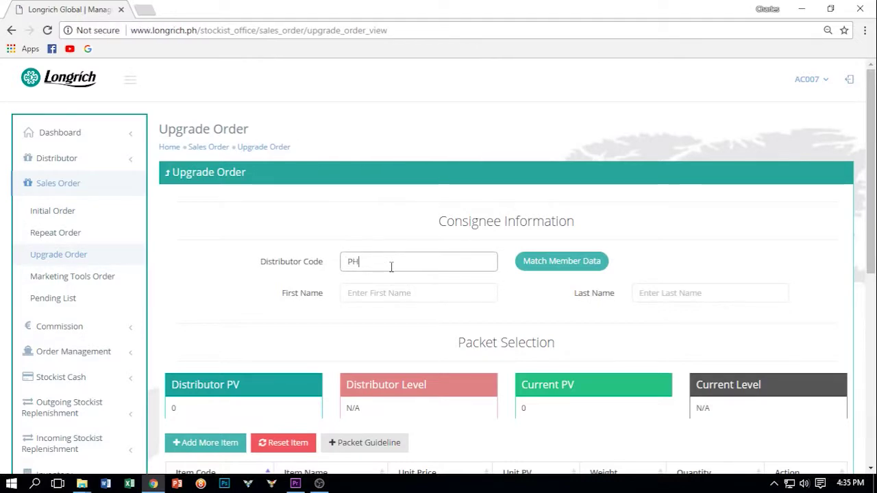
pyautogui.write('05847365')
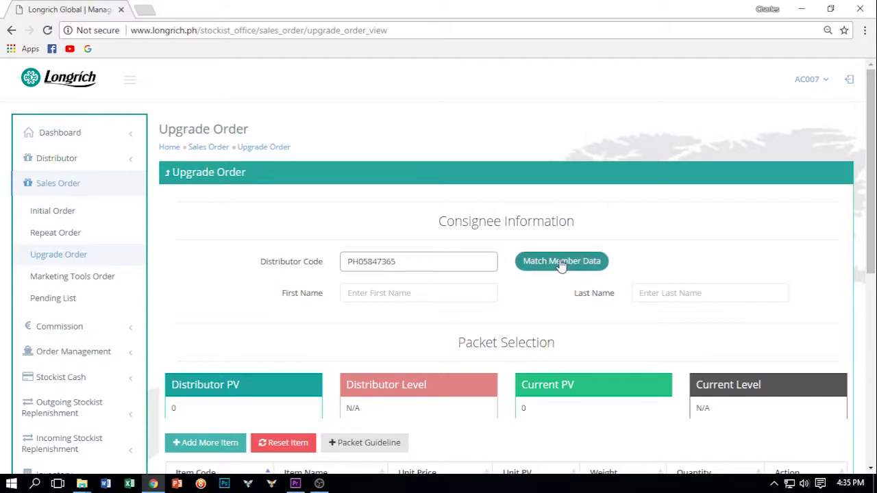
pyautogui.click(561, 263)
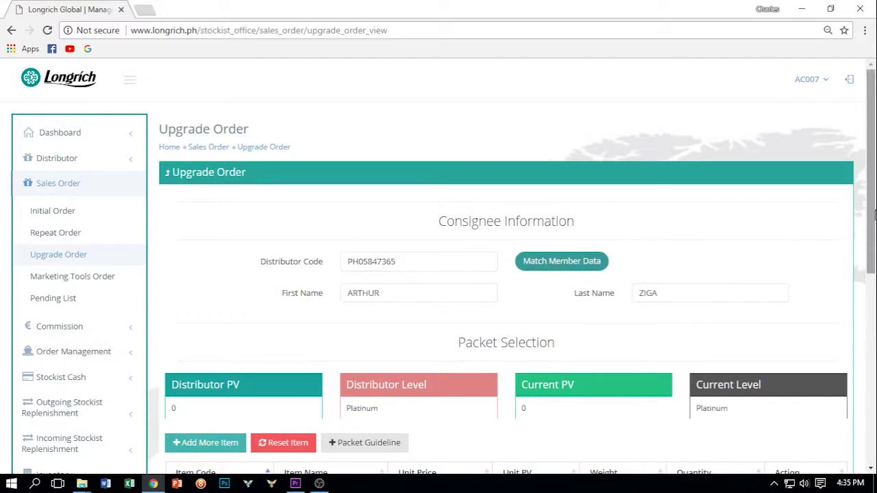
pyautogui.moveTo(874, 202); pyautogui.dragTo(874, 289)
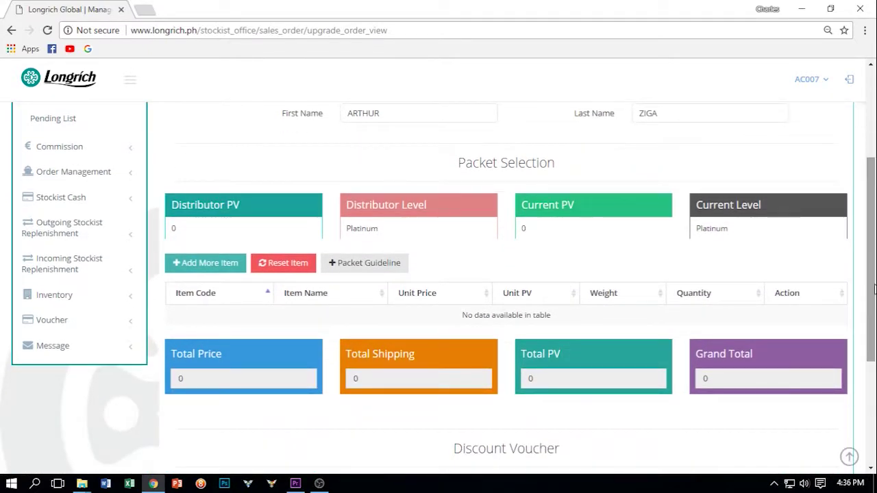
# Step: Search 'BONE' and add one BONE-M (wc001), bringing the packet to 3850 with 50 PV
pyautogui.click(188, 266)
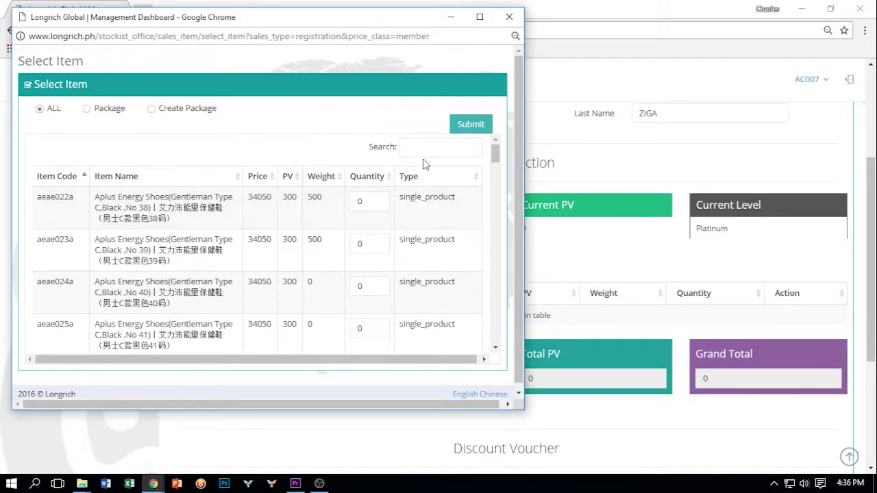
pyautogui.click(434, 146)
pyautogui.write('BONE')
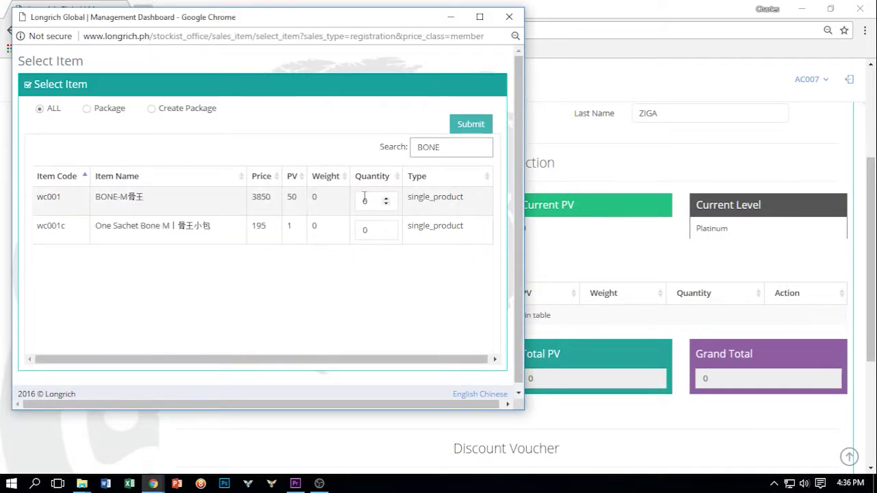
pyautogui.click(386, 199)
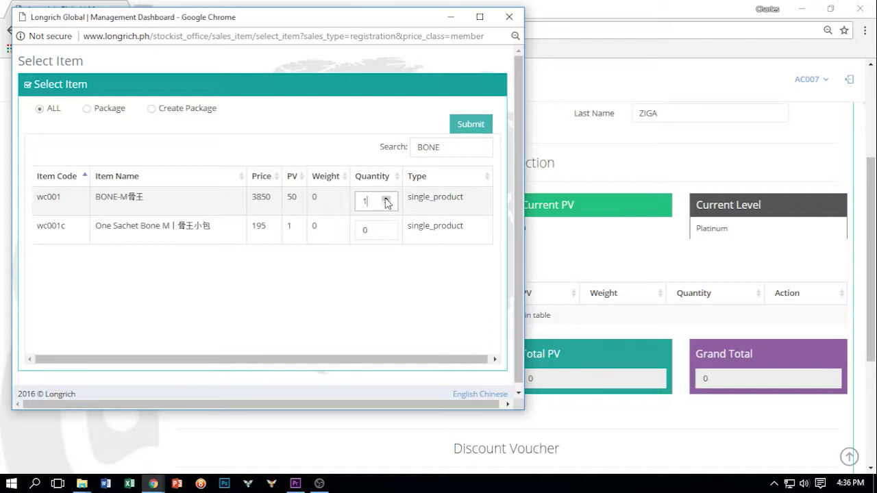
pyautogui.click(471, 126)
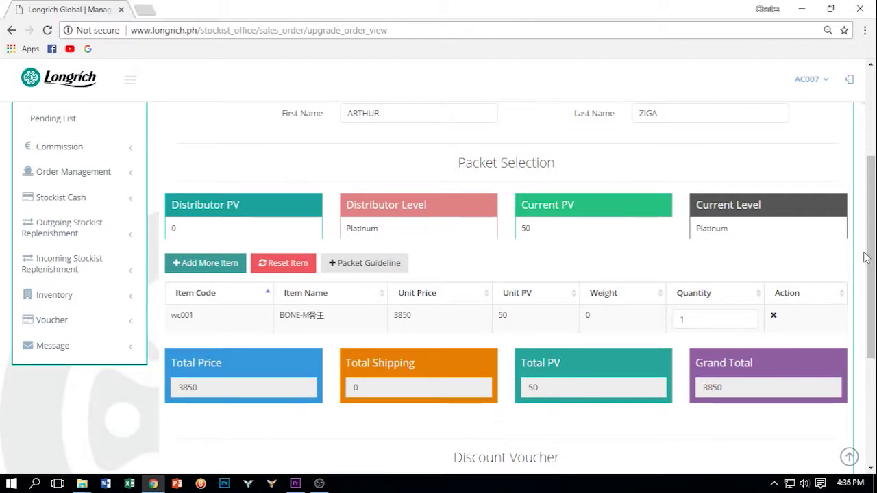
# Step: Submit the 3,850 upgrade order so it joins the dashboard's new pending orders
pyautogui.moveTo(873, 247); pyautogui.dragTo(872, 353)
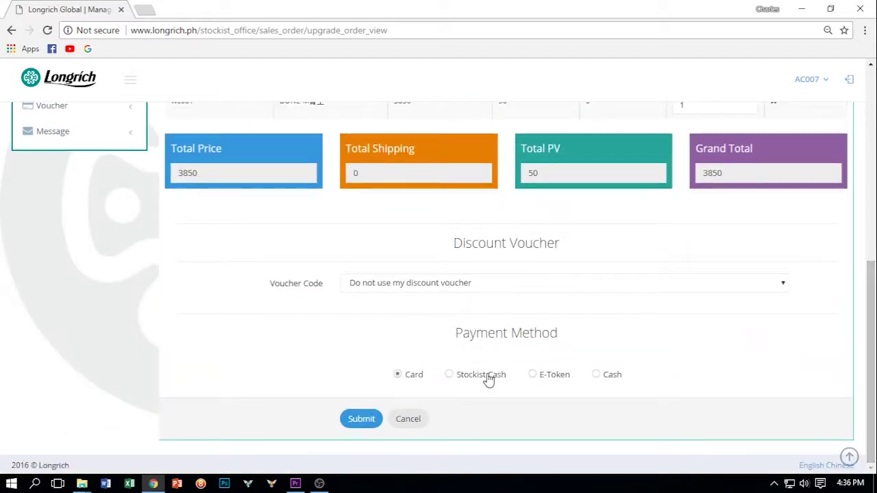
pyautogui.click(361, 420)
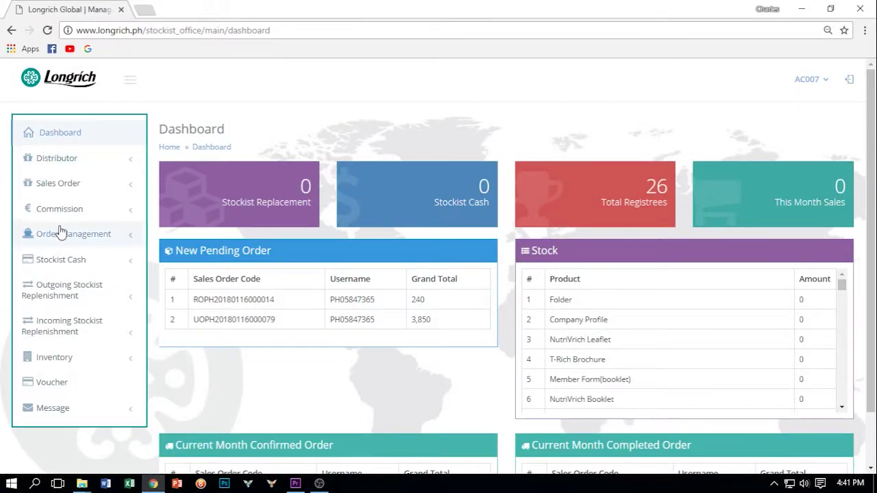
# Step: Start a Marketing Tools Order, match the member's distributor code, and bring up the item list
pyautogui.click(65, 187)
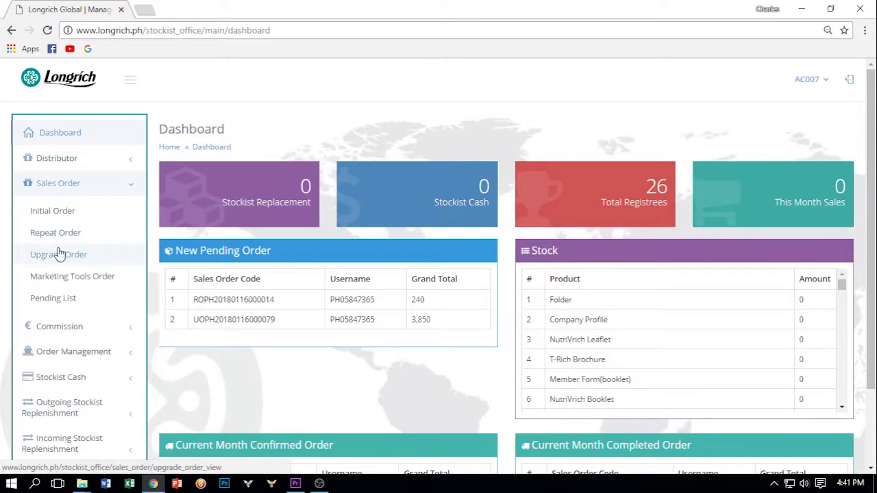
pyautogui.click(69, 277)
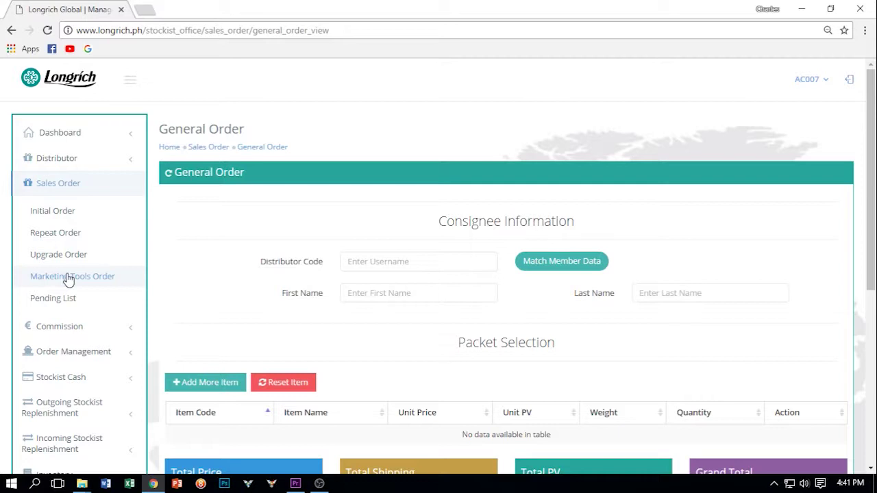
pyautogui.click(410, 261)
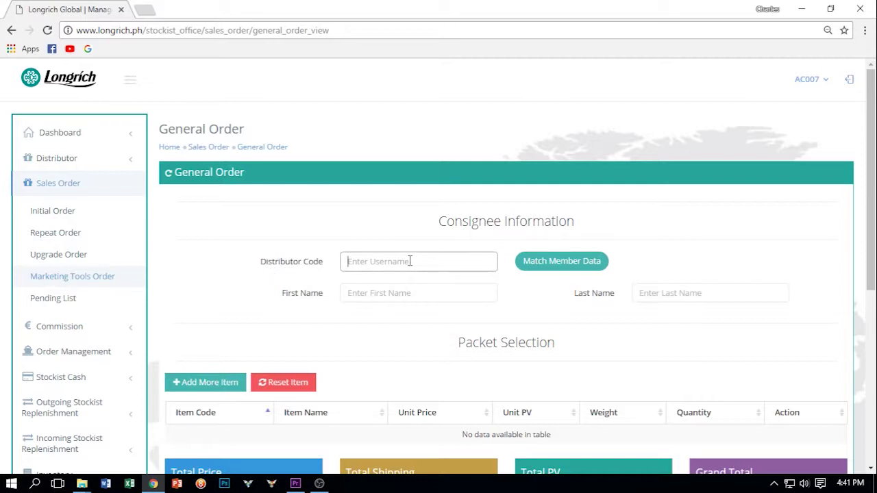
pyautogui.write('PH05847365')
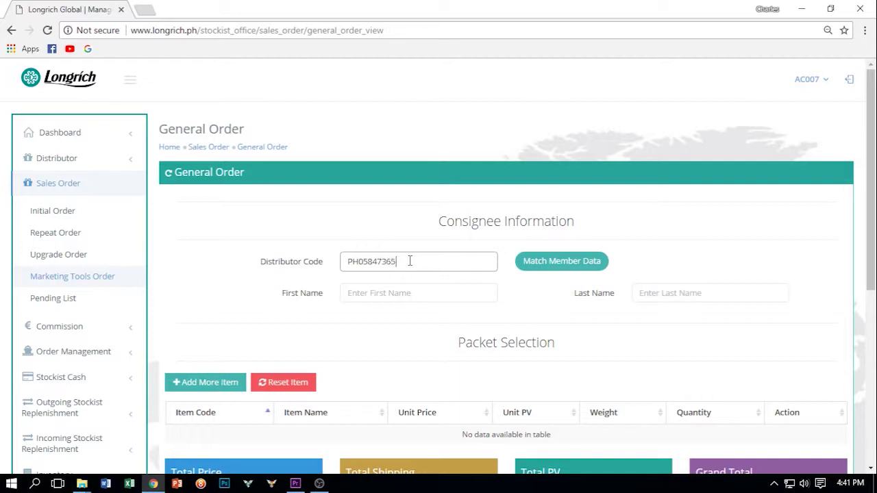
pyautogui.click(576, 268)
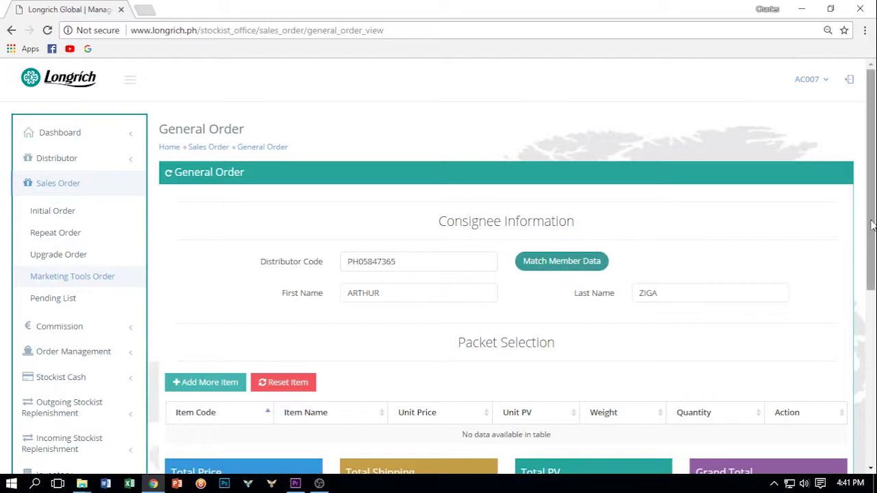
pyautogui.moveTo(872, 224); pyautogui.dragTo(871, 297)
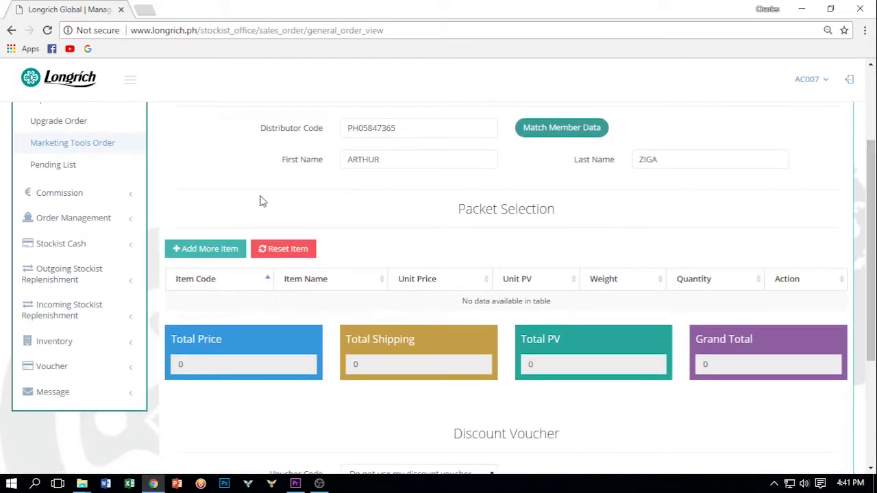
pyautogui.click(219, 251)
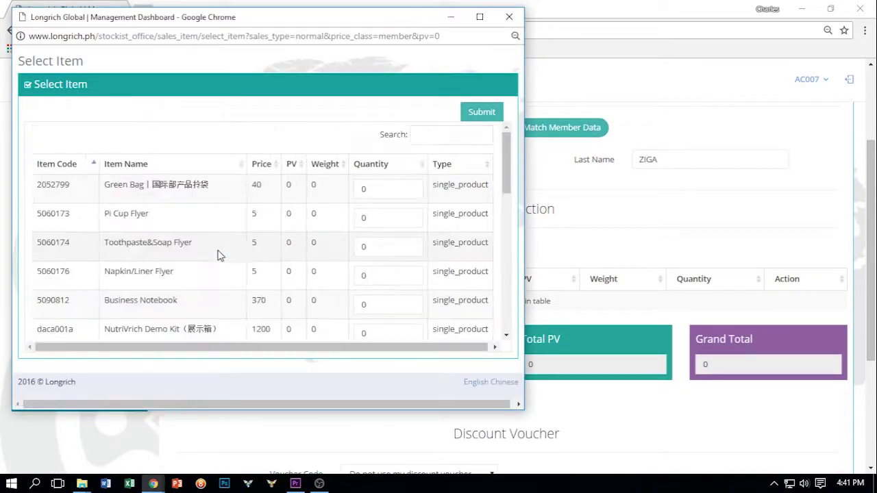
# Step: Add 5 Product Catalogs (wcph007a) to the order, making the total 400
pyautogui.moveTo(505, 148); pyautogui.dragTo(504, 271)
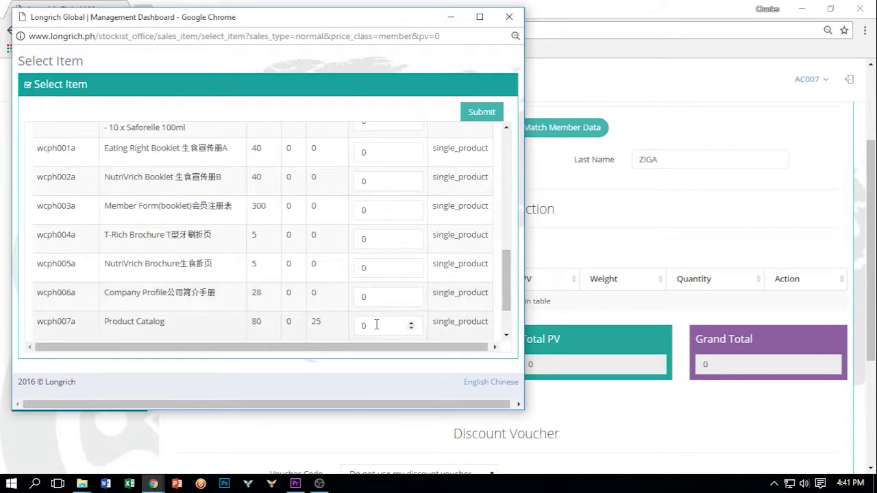
pyautogui.moveTo(375, 324); pyautogui.dragTo(347, 329)
pyautogui.write('5')
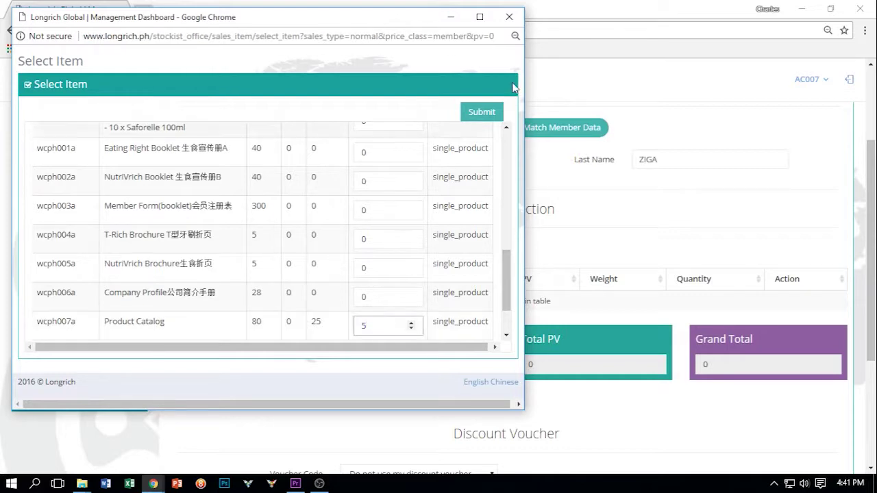
pyautogui.click(480, 112)
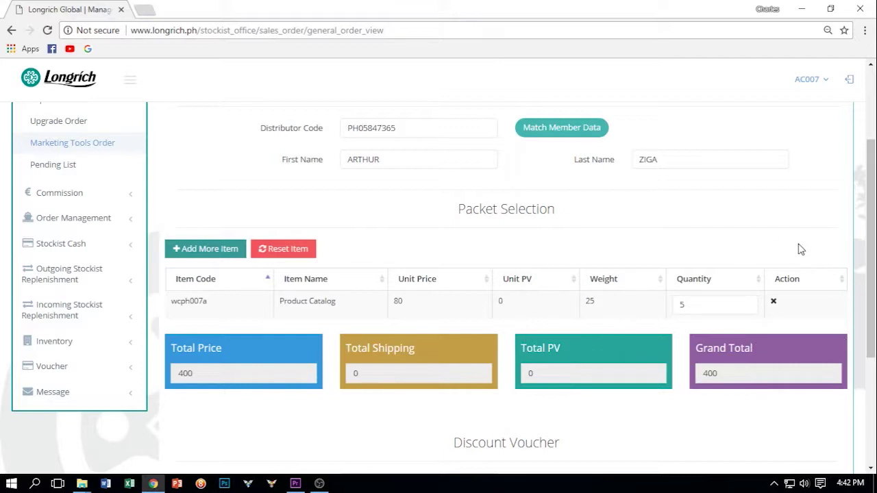
# Step: Submit the 400 marketing tools order, keeping Stockist Cash as payment
pyautogui.moveTo(872, 158); pyautogui.dragTo(872, 276)
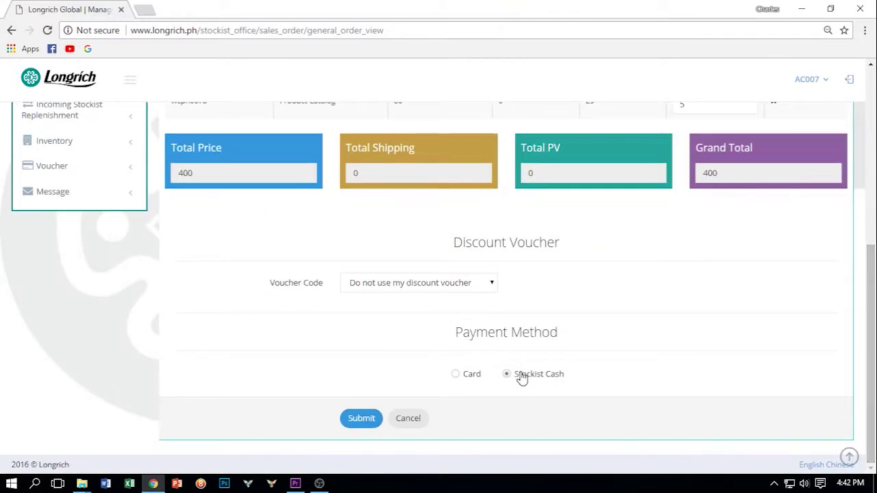
pyautogui.click(367, 421)
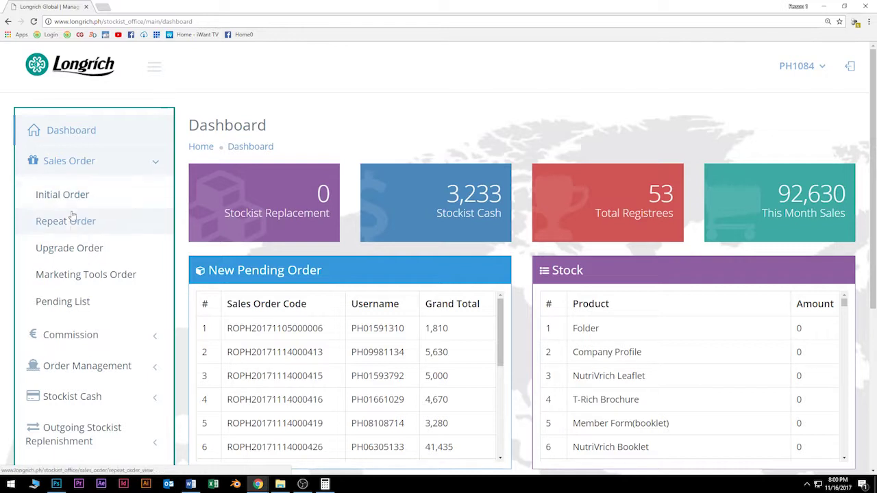
# Step: Browse the Pending Sales Order List, topped by the 3,850 Stockist Cash order
pyautogui.click(66, 307)
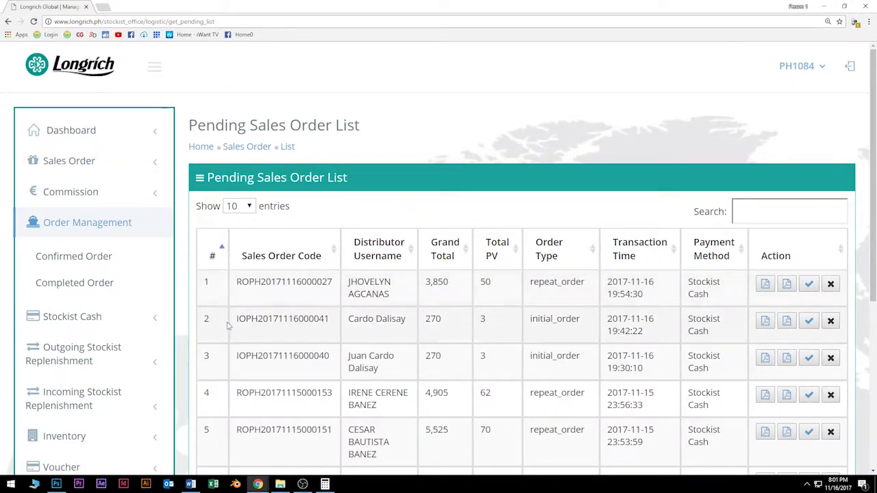
pyautogui.scroll(-2, 233, 323)
pyautogui.scroll(-2, 264, 319)
pyautogui.scroll(4, 269, 309)
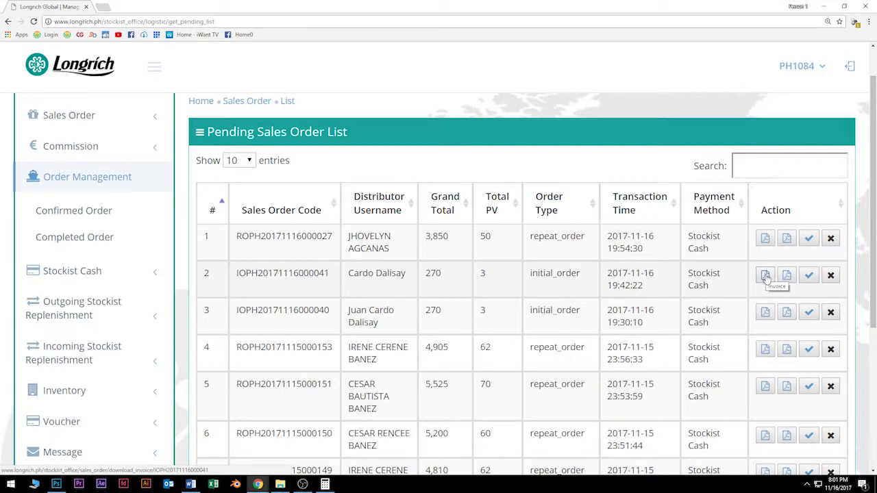
pyautogui.click(765, 278)
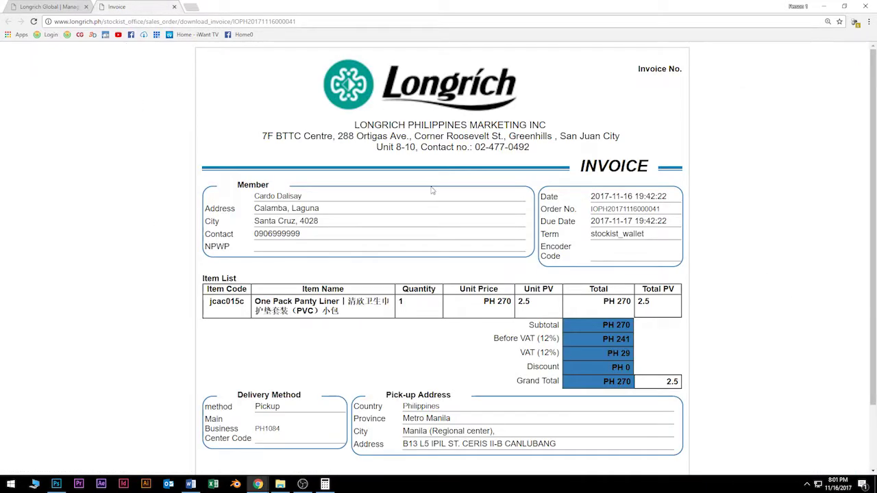
pyautogui.scroll(-1, 432, 196)
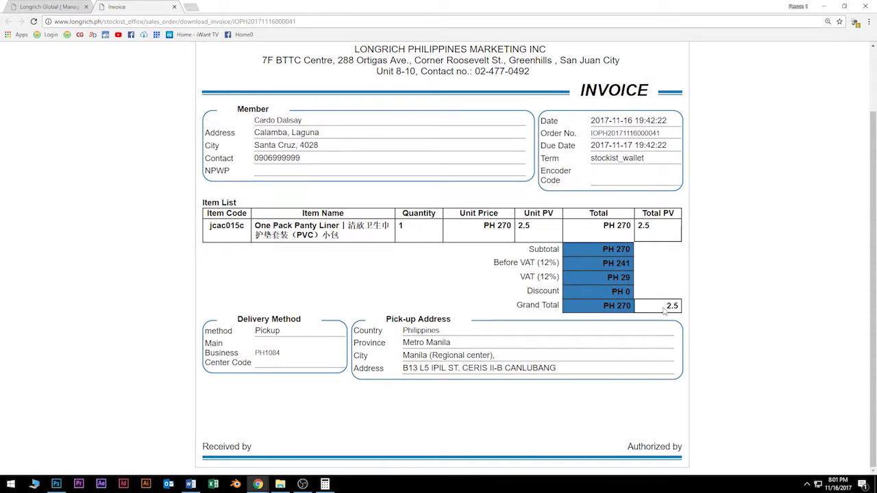
pyautogui.scroll(2, 582, 343)
pyautogui.scroll(-2, 572, 392)
pyautogui.scroll(1, 601, 329)
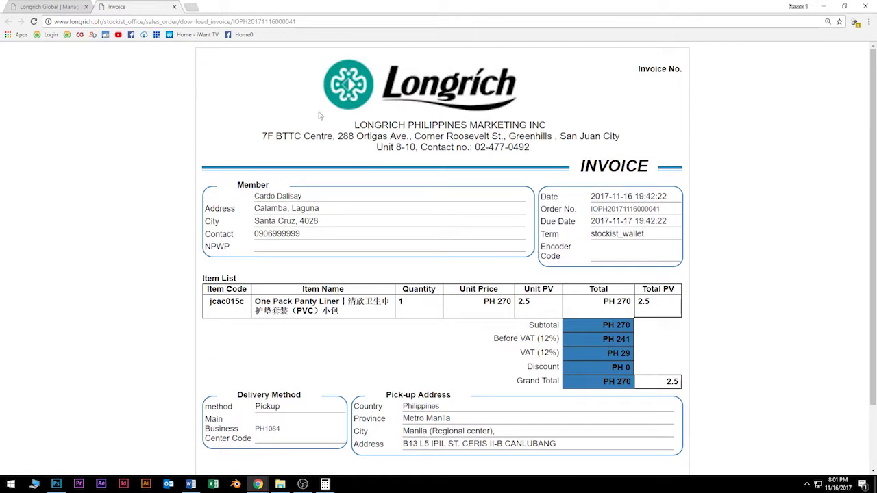
pyautogui.click(174, 7)
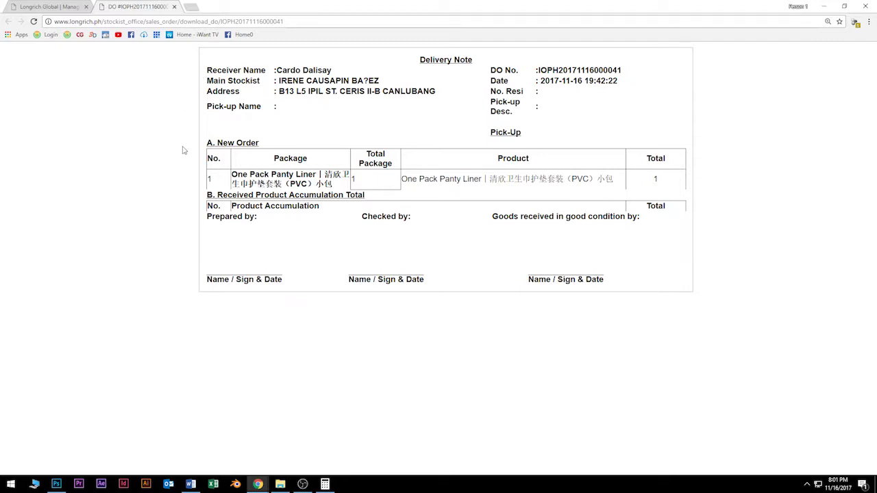
pyautogui.click(174, 7)
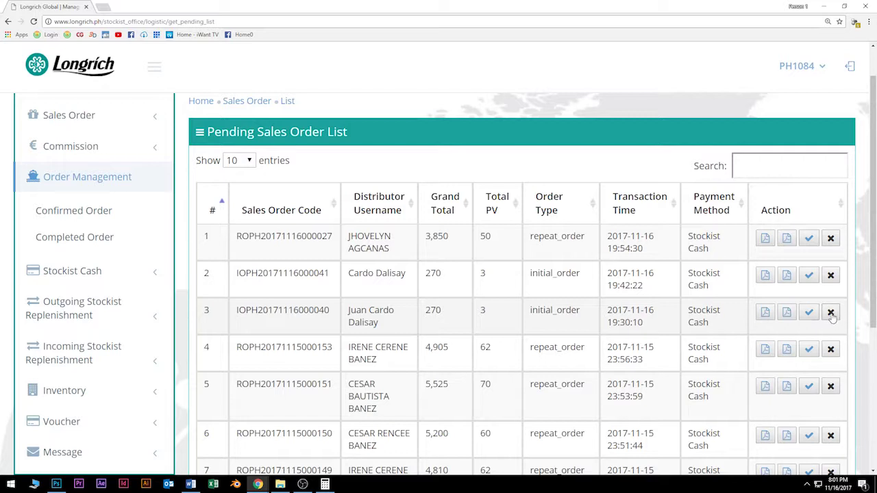
# Step: Confirm payment for the second pending order, the 270 initial order, and accept the confirmation
pyautogui.click(830, 312)
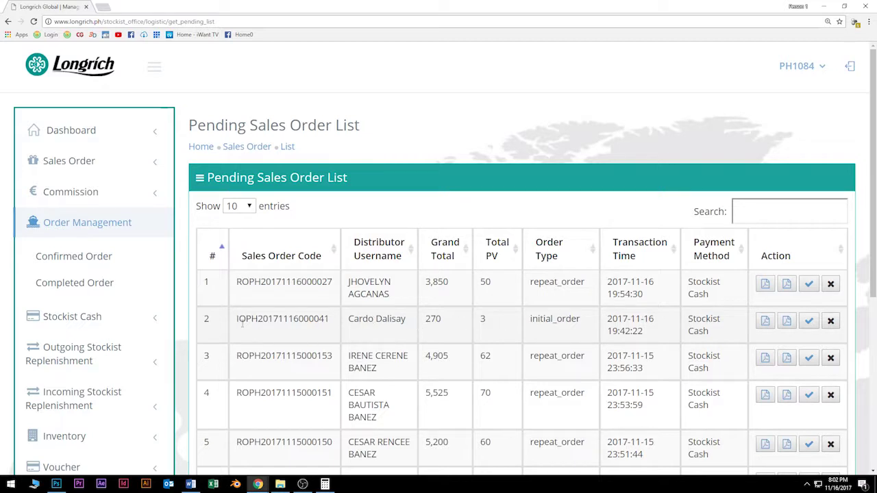
pyautogui.moveTo(237, 319); pyautogui.dragTo(719, 336)
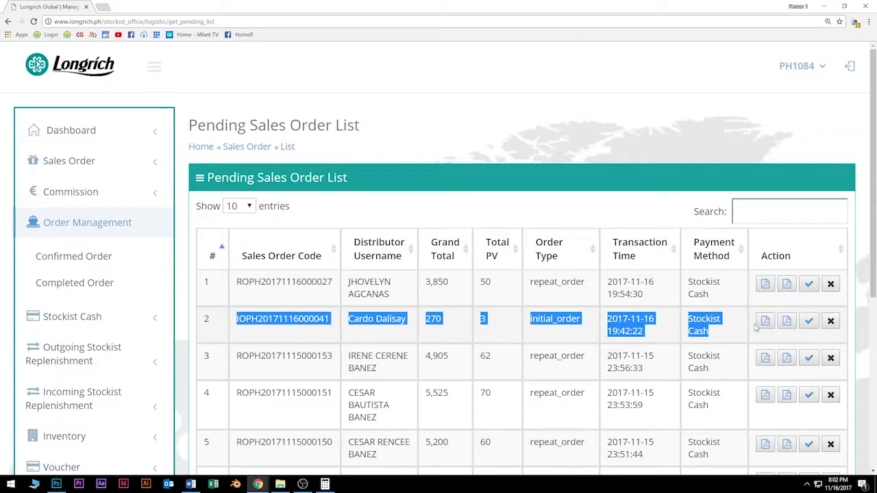
pyautogui.click(808, 323)
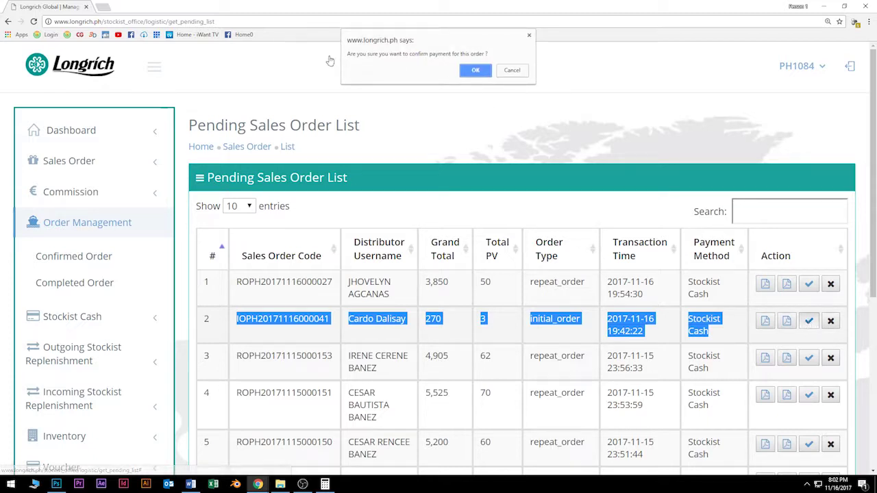
pyautogui.click(478, 70)
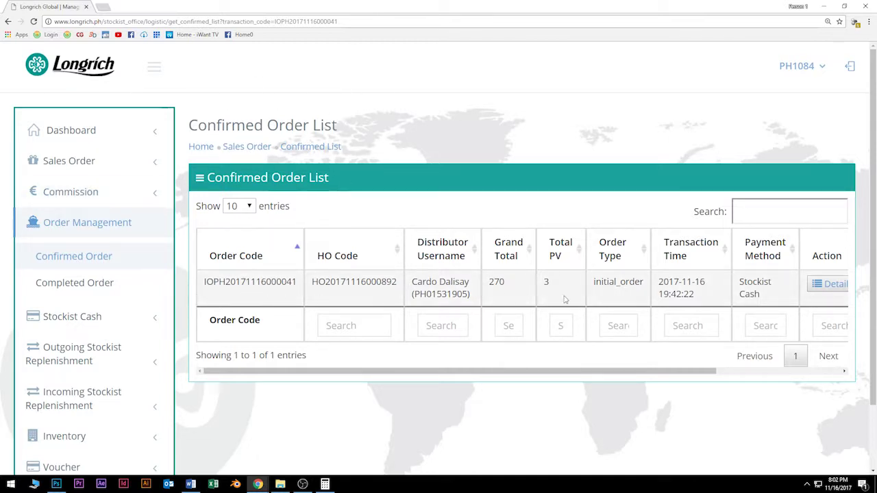
# Step: Mark the 270 order as picked up, enter the customer's pick-up name, and submit the form
pyautogui.moveTo(686, 371); pyautogui.dragTo(811, 377)
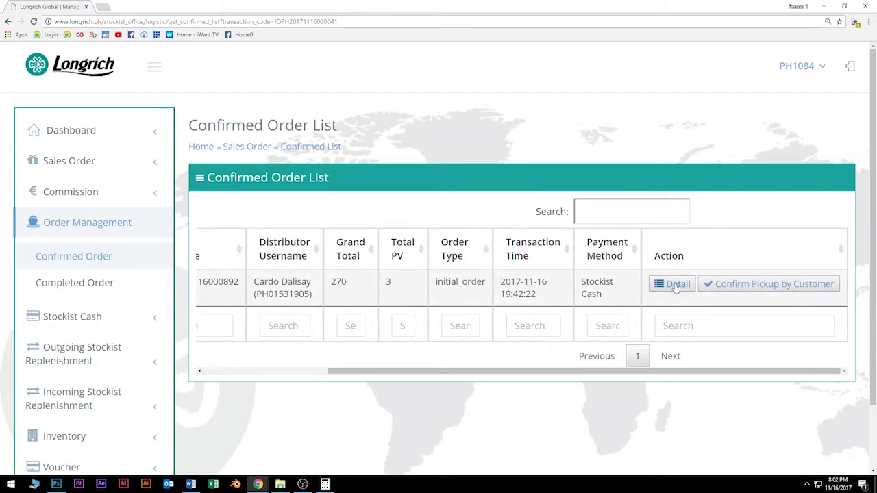
pyautogui.click(747, 285)
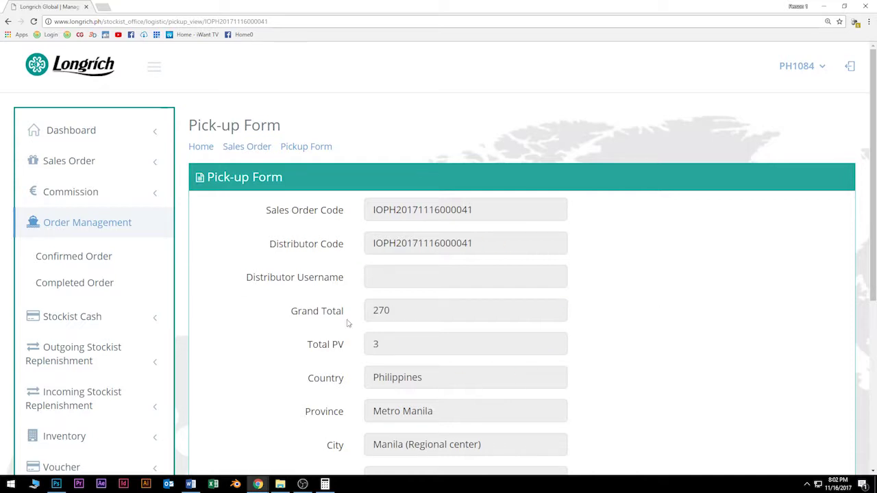
pyautogui.scroll(-3, 418, 286)
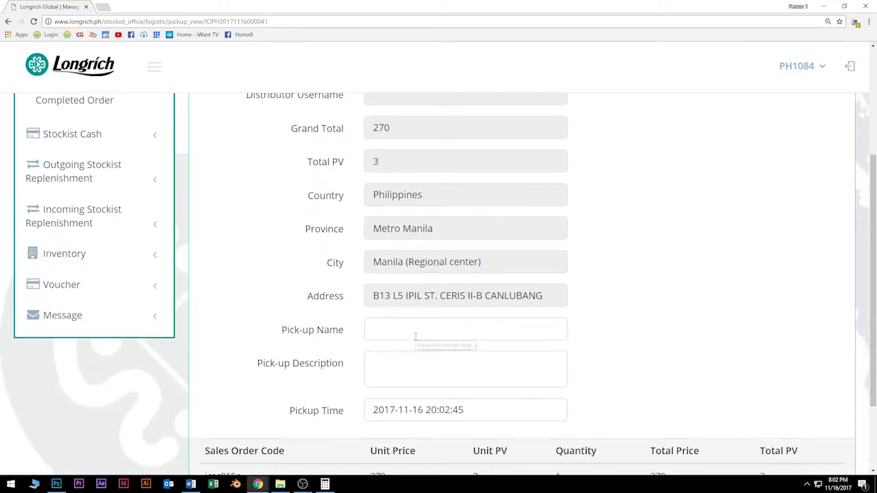
pyautogui.scroll(2, 373, 335)
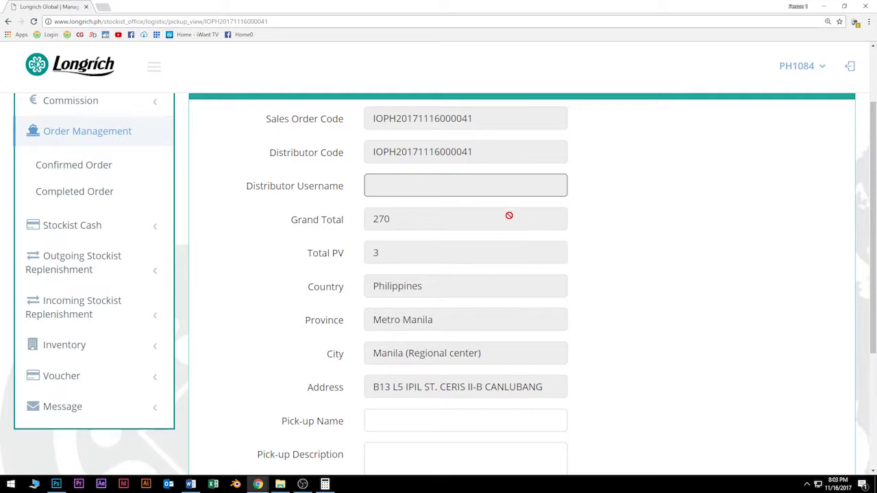
pyautogui.scroll(-2, 556, 238)
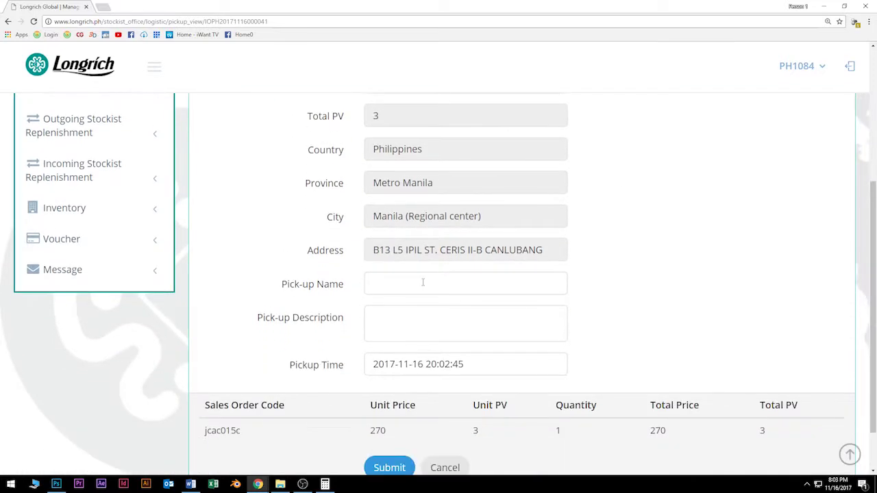
pyautogui.click(423, 282)
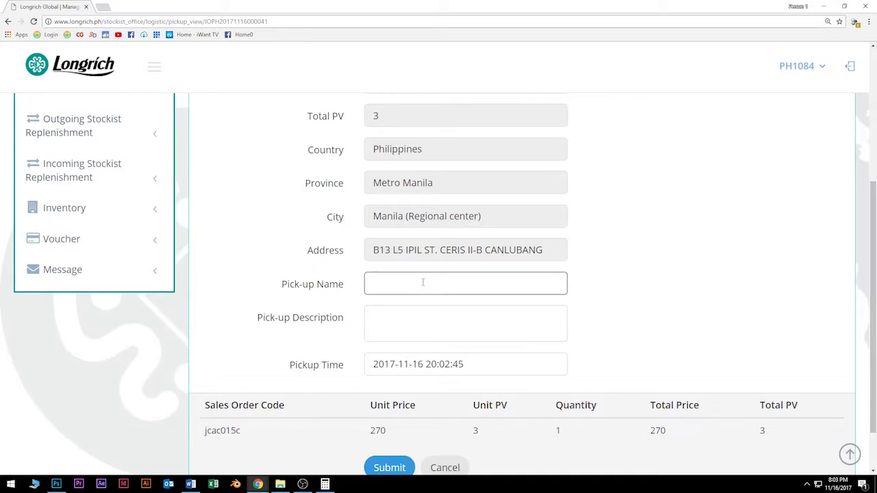
pyautogui.write('Cardo Dalisay')
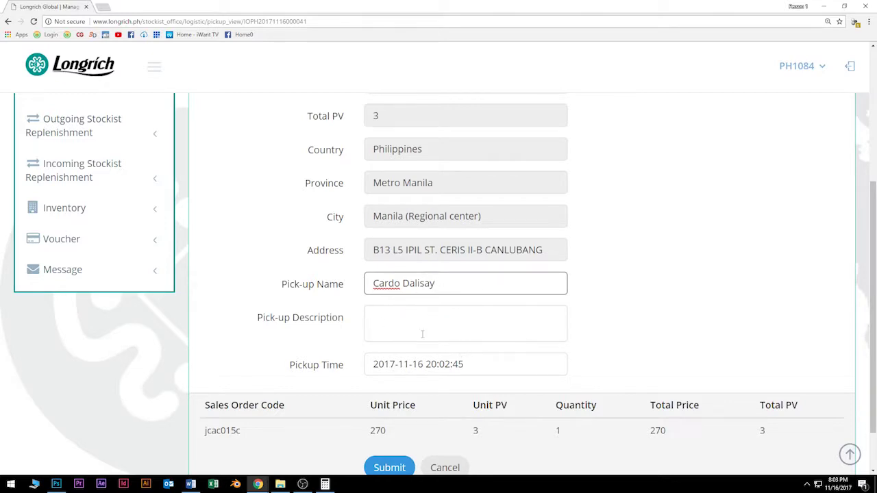
pyautogui.scroll(-1, 607, 347)
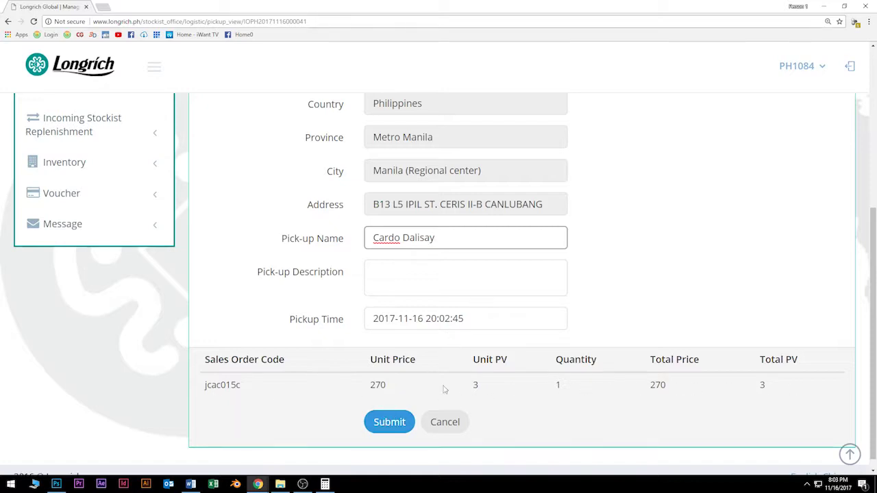
pyautogui.click(400, 430)
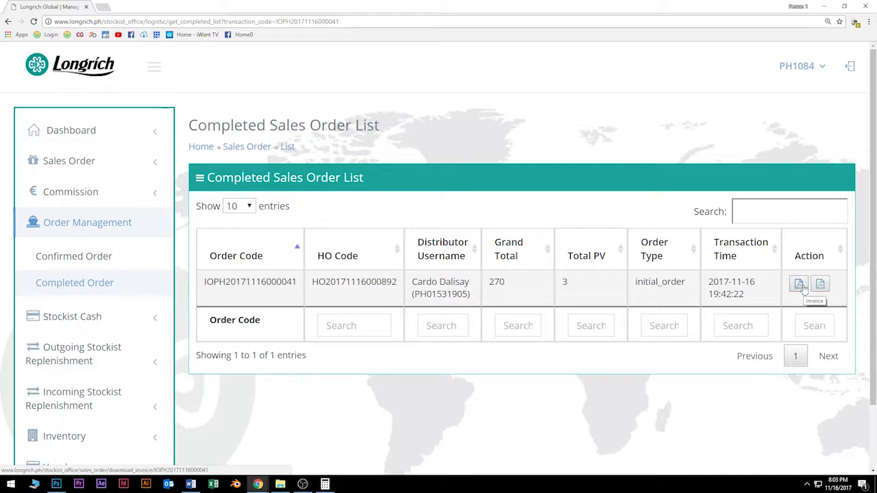
pyautogui.click(799, 285)
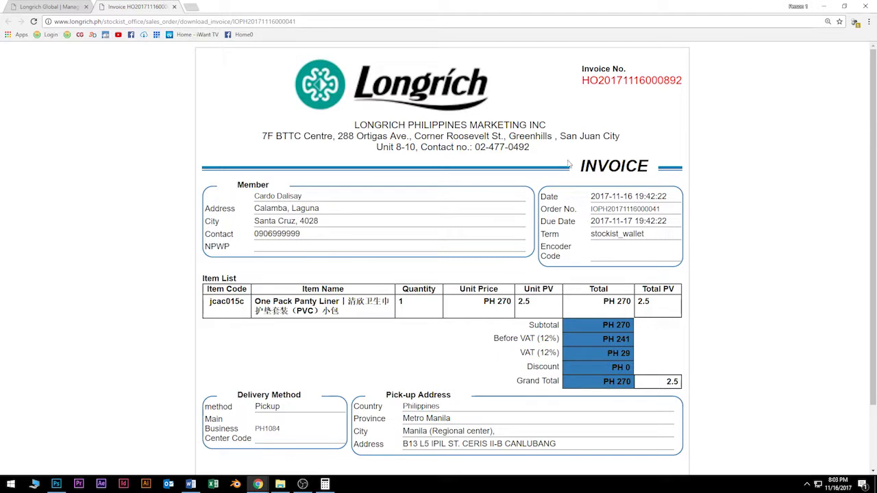
pyautogui.moveTo(681, 81); pyautogui.dragTo(600, 80)
pyautogui.click(590, 80)
pyautogui.scroll(-1, 465, 317)
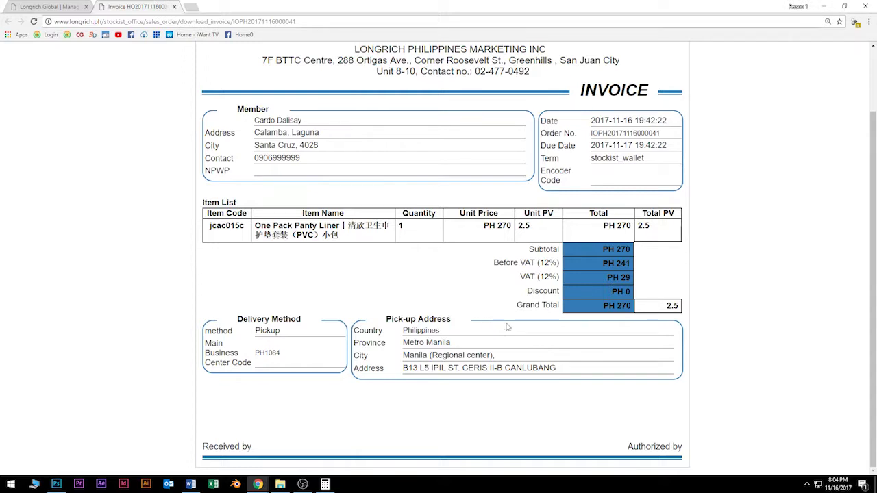
pyautogui.scroll(2, 509, 327)
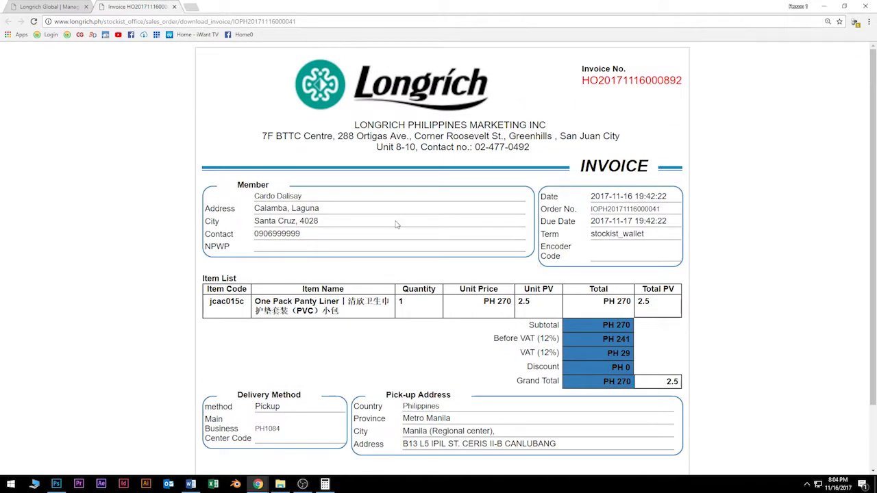
pyautogui.click(175, 7)
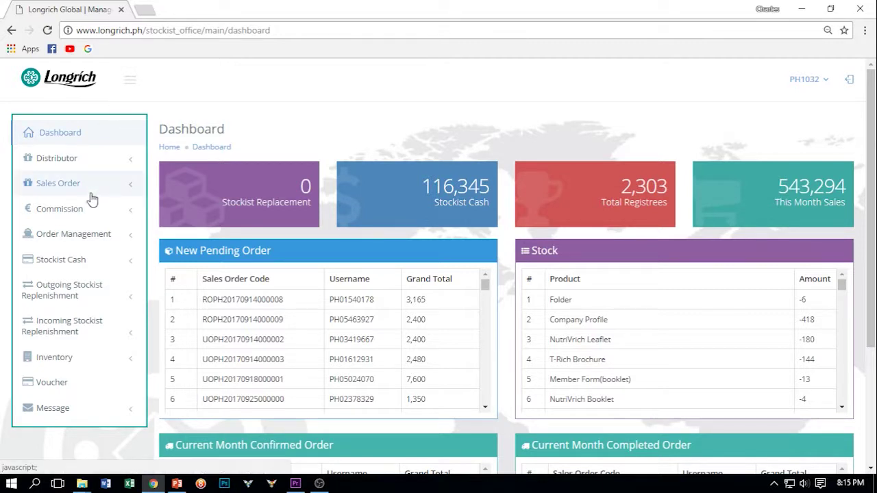
# Step: Open Outgoing Stockist Replenishment > Stockist Replenishment and scroll through its delivery and order sections
pyautogui.click(55, 297)
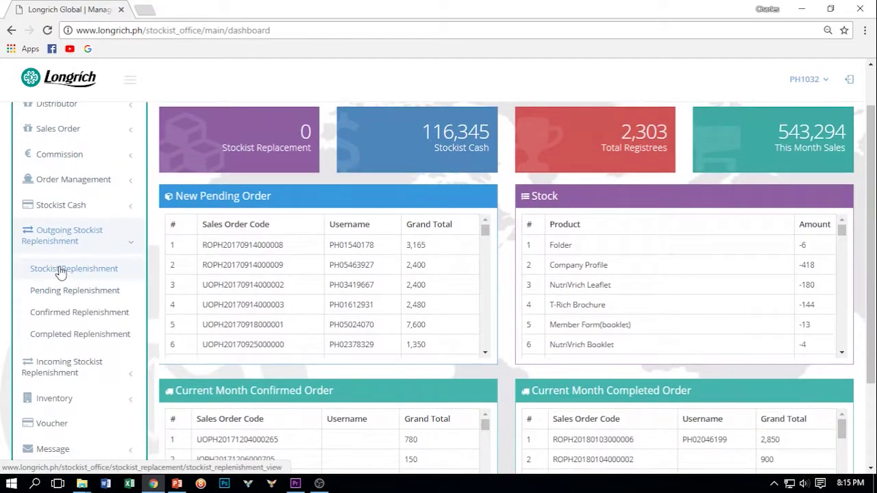
pyautogui.click(60, 270)
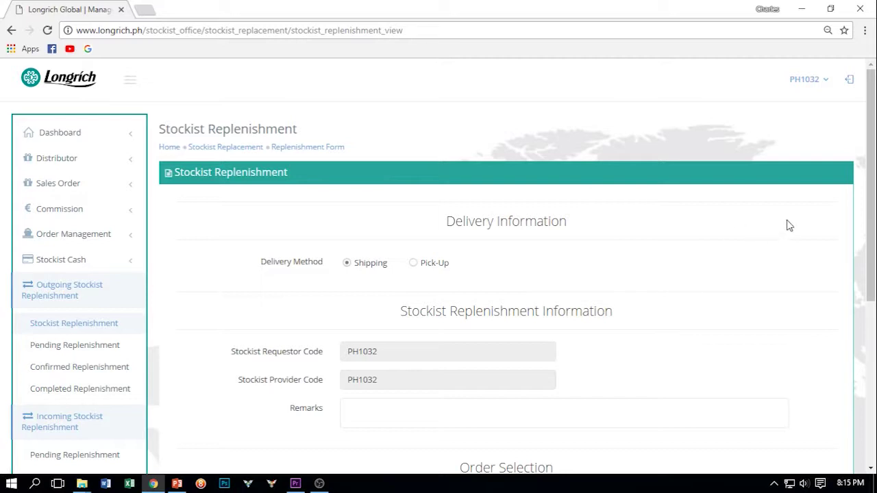
pyautogui.moveTo(874, 136); pyautogui.dragTo(874, 241)
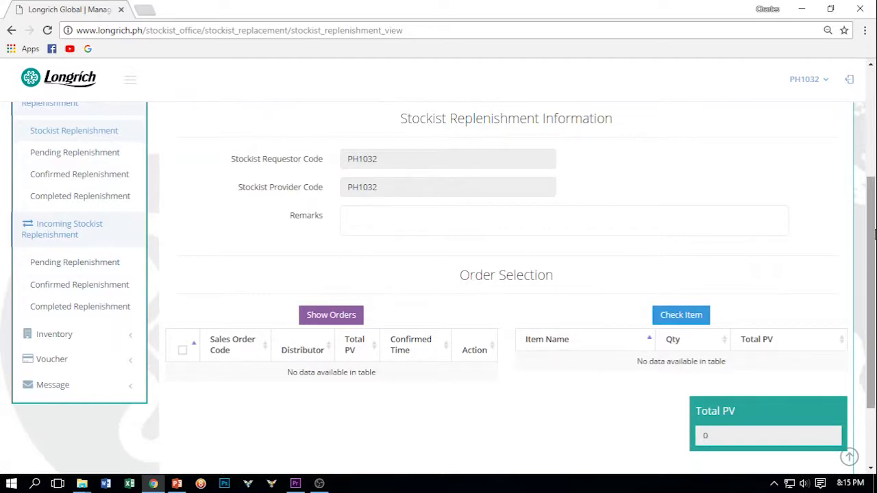
pyautogui.scroll(-2, 873, 230)
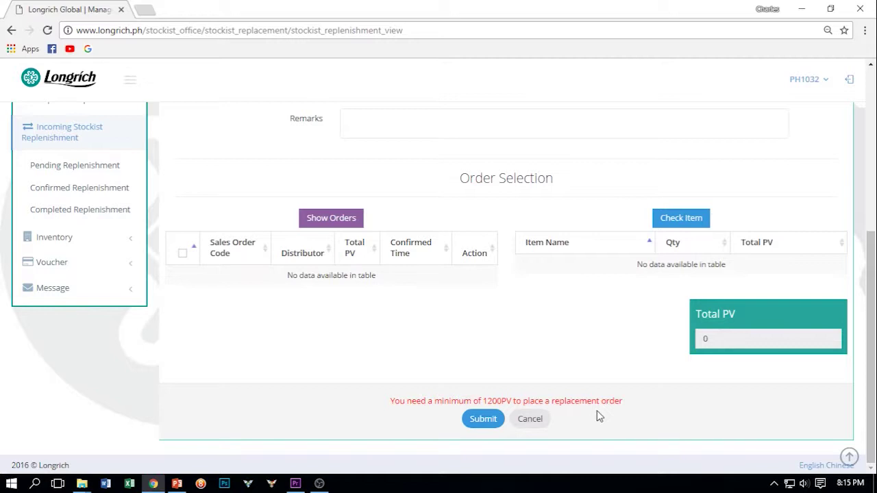
pyautogui.moveTo(874, 265); pyautogui.dragTo(874, 181)
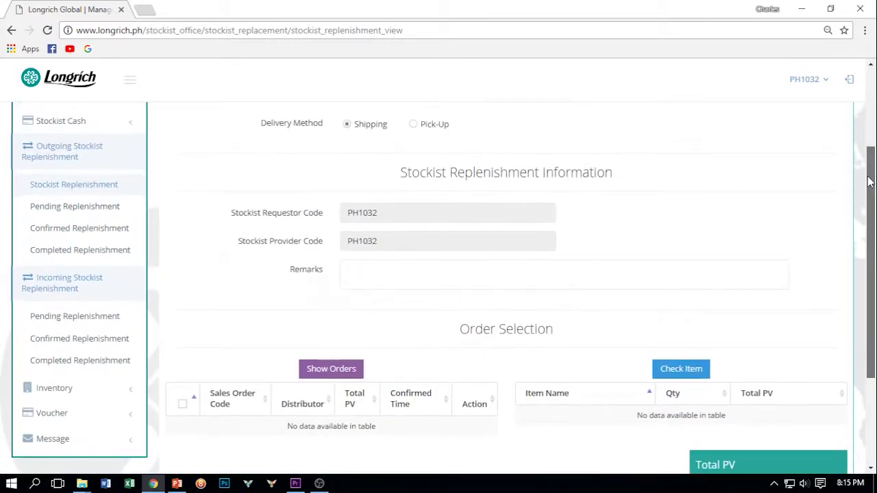
# Step: Open the outgoing Pending Replenishment list and scroll to its single pickup entry
pyautogui.click(49, 214)
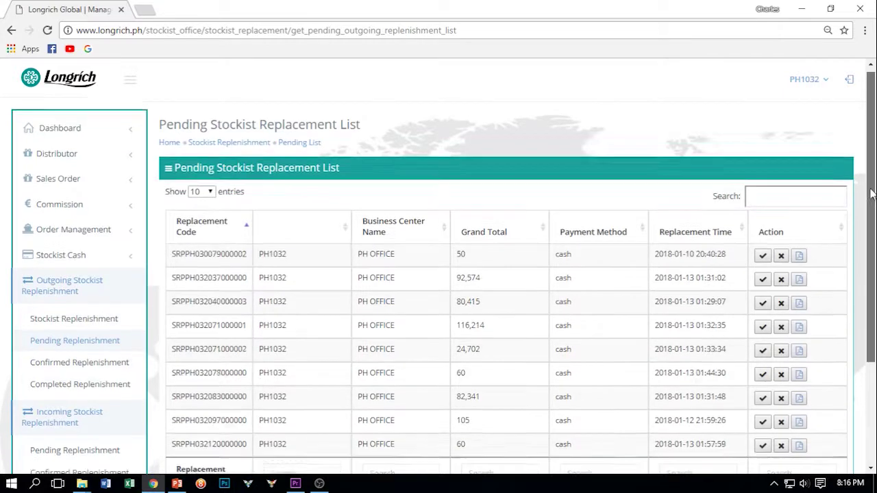
pyautogui.scroll(-1, 872, 226)
pyautogui.moveTo(870, 245); pyautogui.dragTo(860, 217)
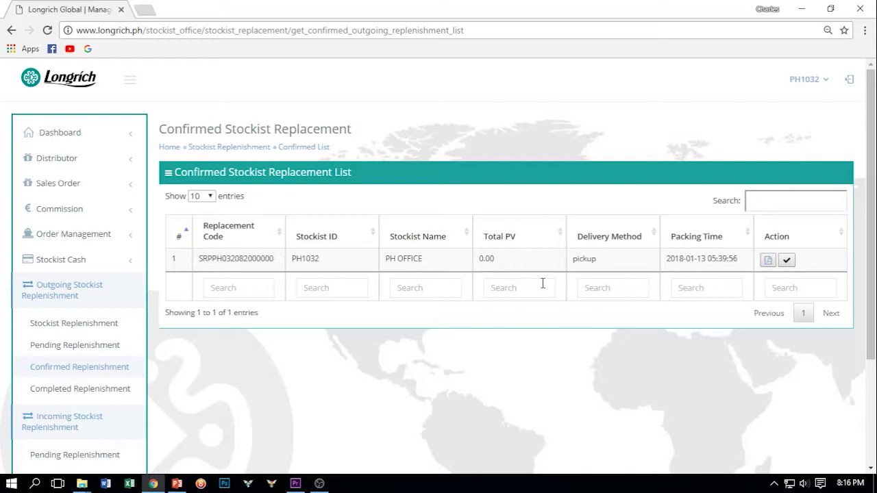
# Step: Open the outgoing Completed Replenishment list with its two entries totalling 70 and 12
pyautogui.click(99, 389)
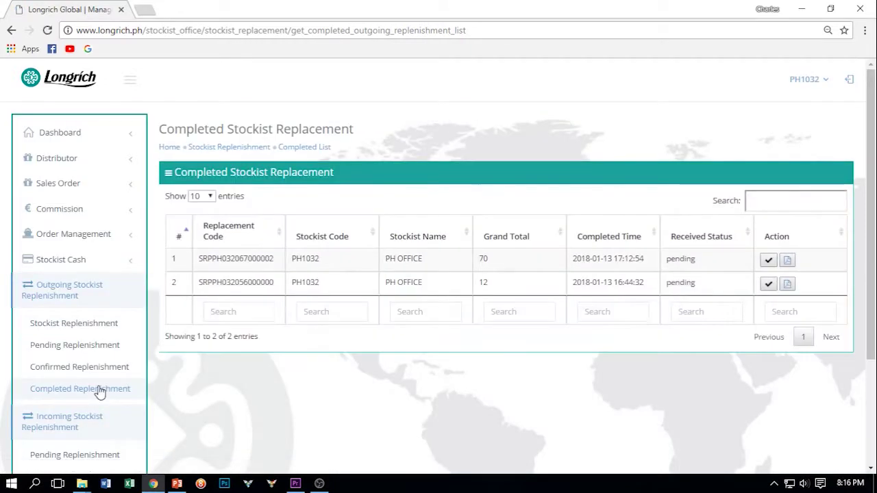
# Step: Open the receive form for the first completed replacement, listing Rich Pack B and 4in1 Sanitary Napkin
pyautogui.click(768, 263)
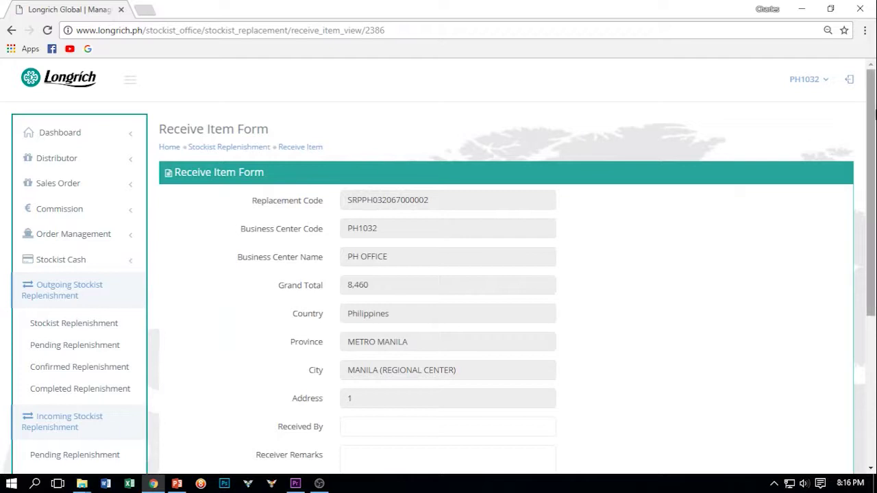
pyautogui.moveTo(873, 103); pyautogui.dragTo(874, 245)
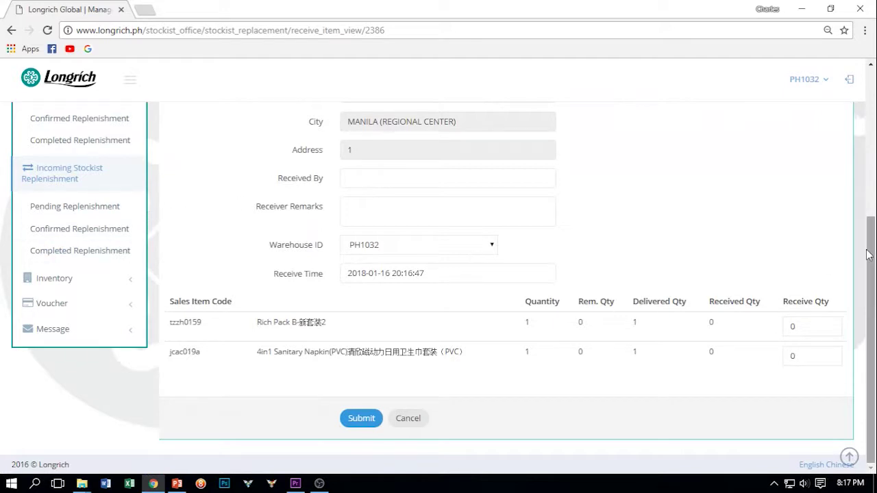
pyautogui.scroll(2, 870, 255)
pyautogui.scroll(1, 870, 206)
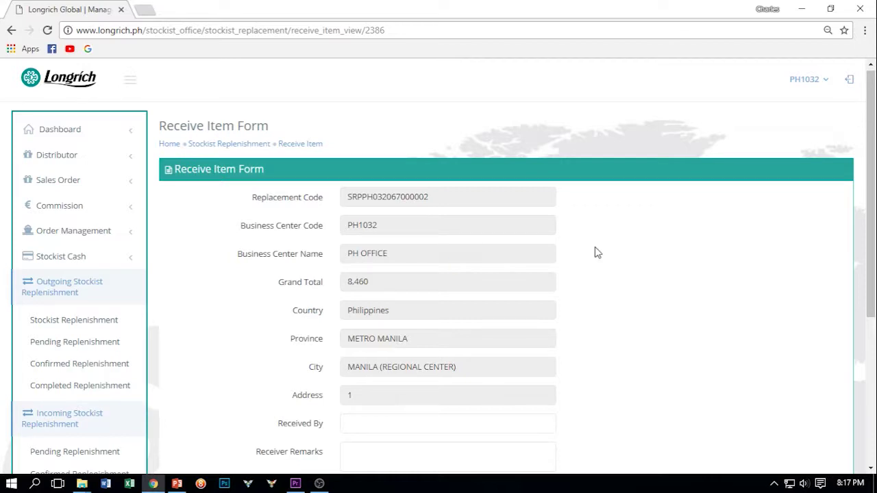
# Step: Scroll the receive form, then expand the Incoming Stockist Replenishment sub-lists in the sidebar
pyautogui.moveTo(873, 150); pyautogui.dragTo(869, 218)
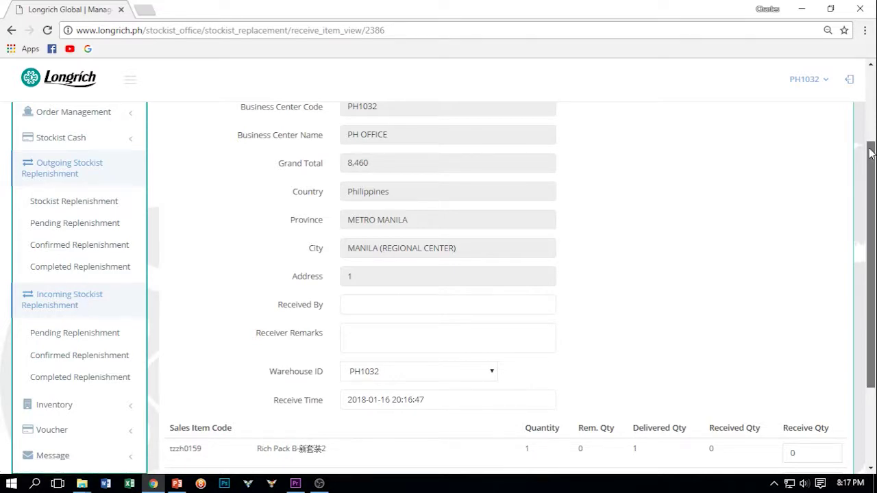
pyautogui.moveTo(870, 159); pyautogui.dragTo(872, 229)
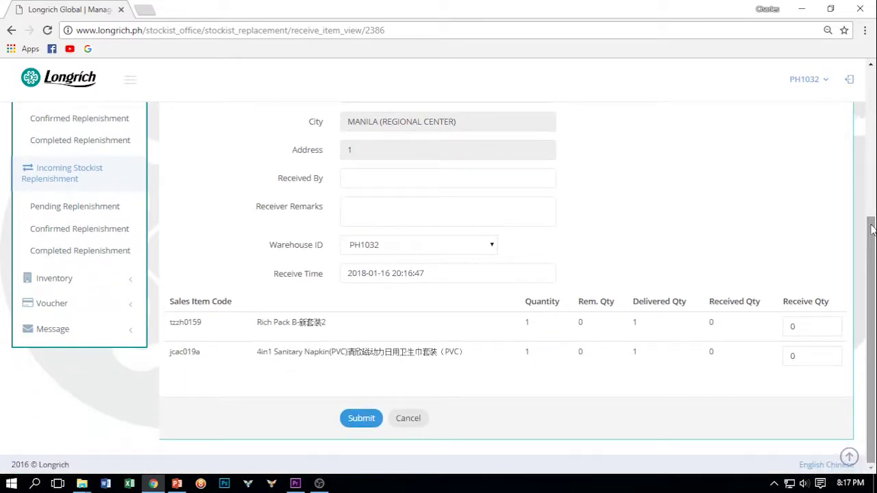
pyautogui.click(63, 175)
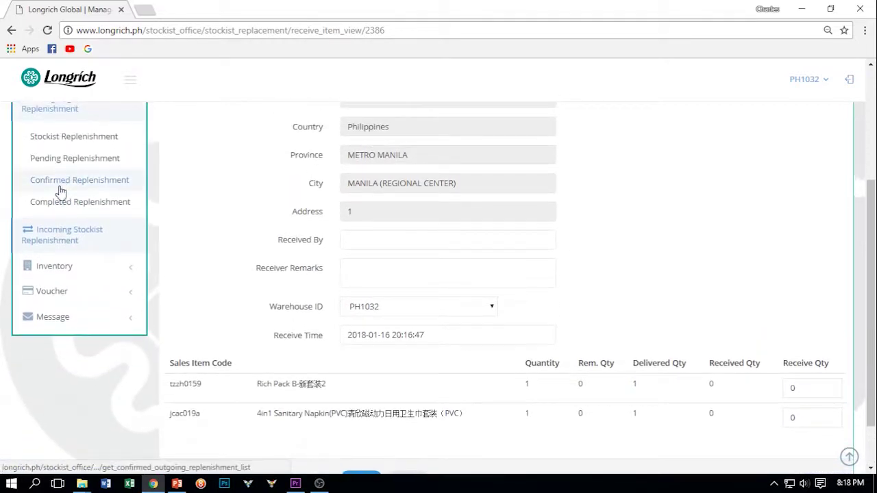
pyautogui.click(60, 239)
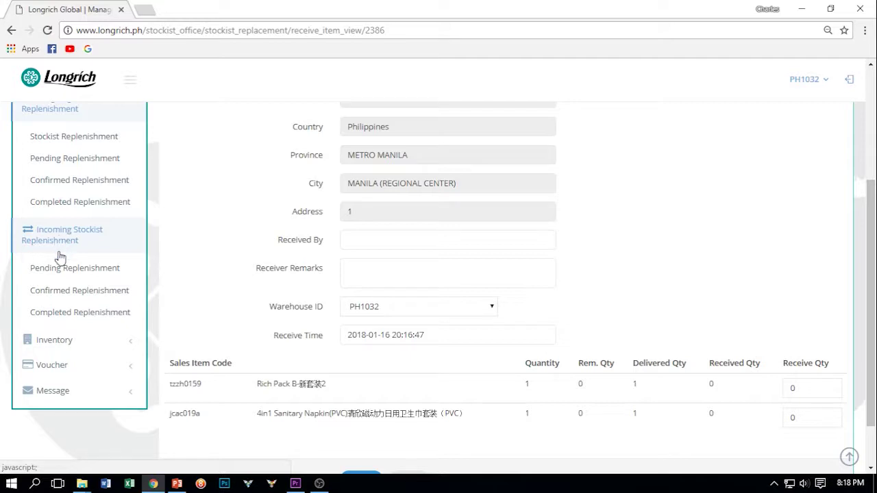
# Step: Open the incoming Pending Replenishment list and scroll to see its 203 entries and pagination
pyautogui.click(61, 269)
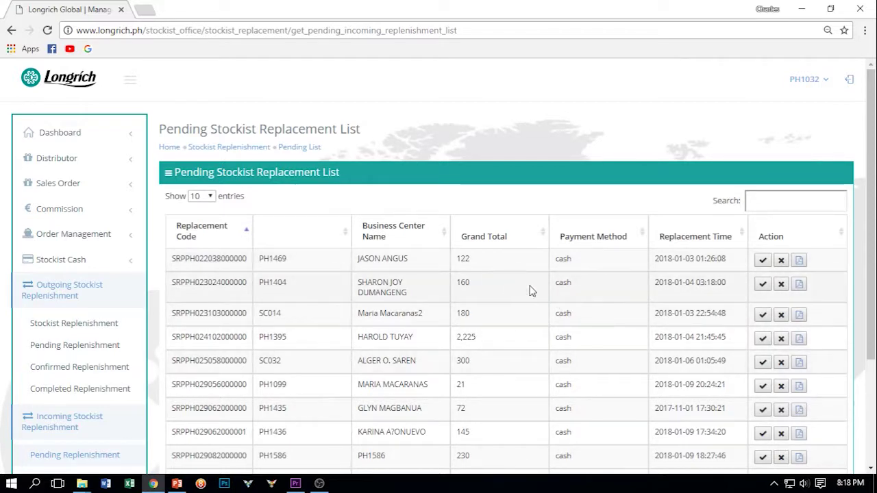
pyautogui.moveTo(872, 100); pyautogui.dragTo(871, 135)
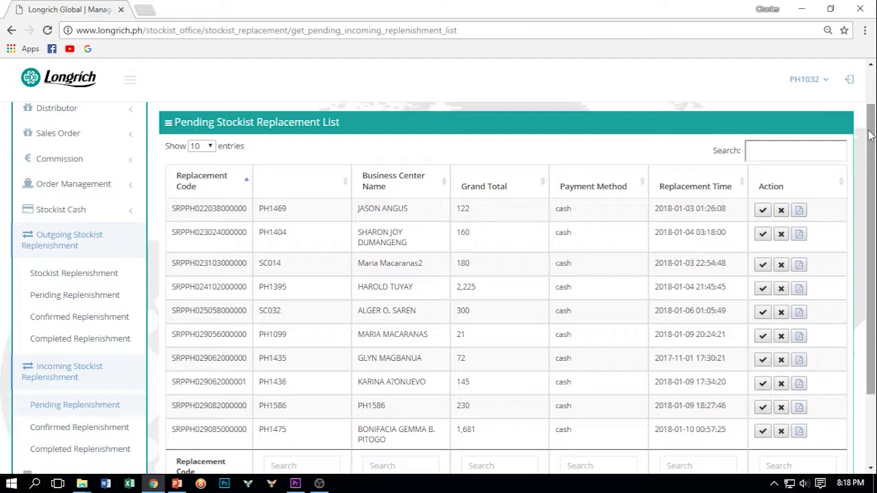
pyautogui.moveTo(870, 135); pyautogui.dragTo(873, 186)
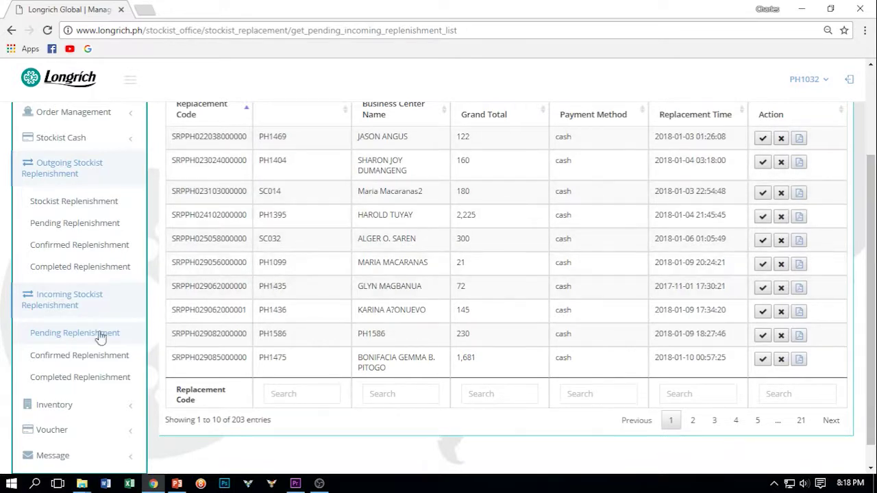
# Step: Open the incoming Confirmed Replenishment list, scroll through it, then open Completed Replenishment
pyautogui.click(62, 357)
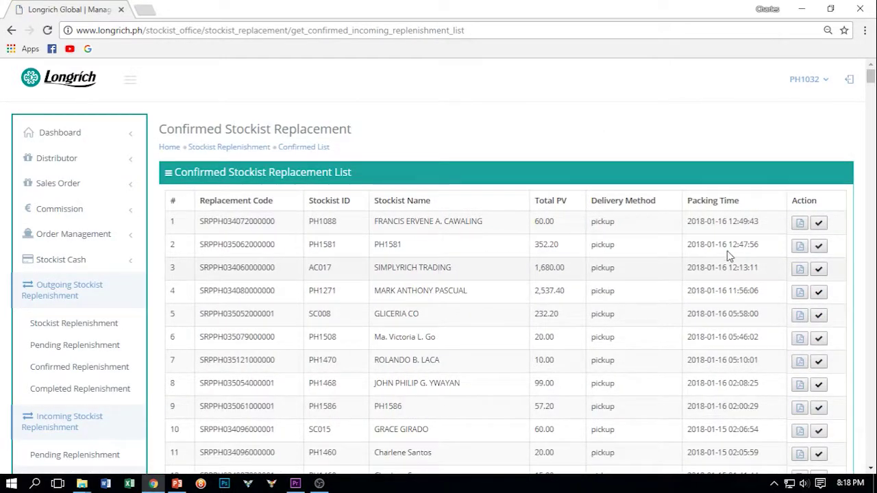
pyautogui.moveTo(871, 195); pyautogui.dragTo(869, 269)
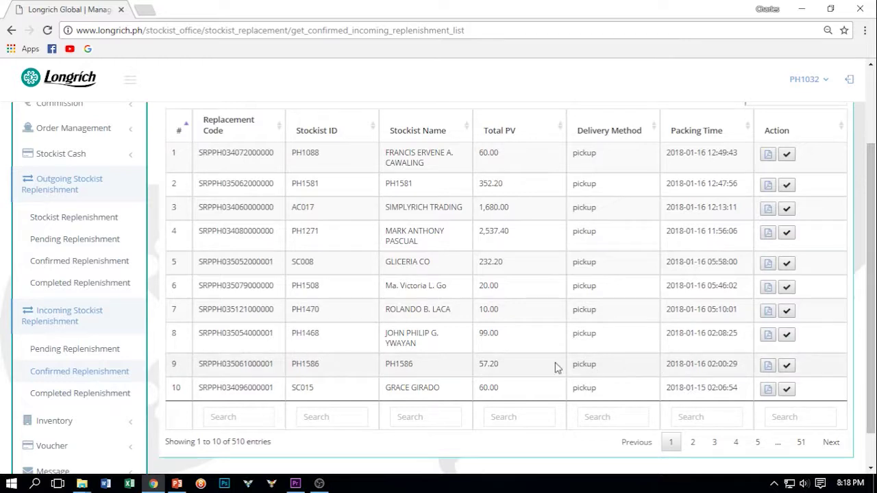
pyautogui.click(94, 395)
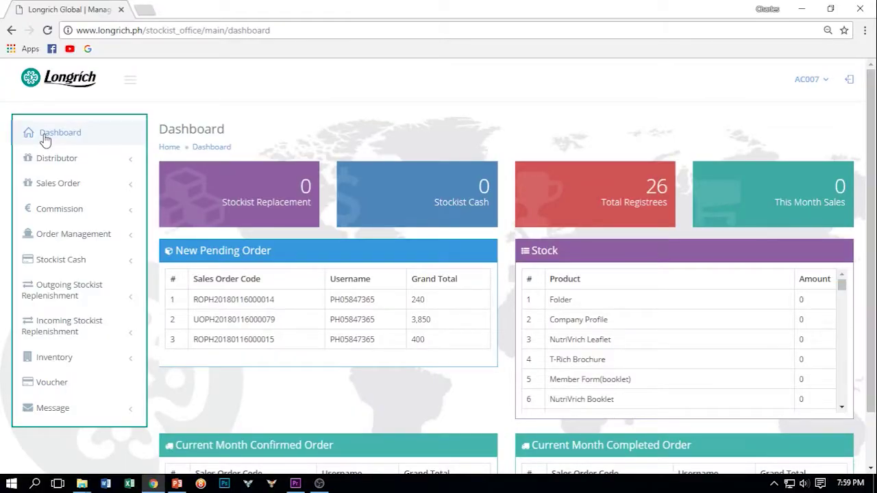
# Step: Open Commission > Stockist Commission and scroll through the sponsor and placement commission table
pyautogui.click(62, 216)
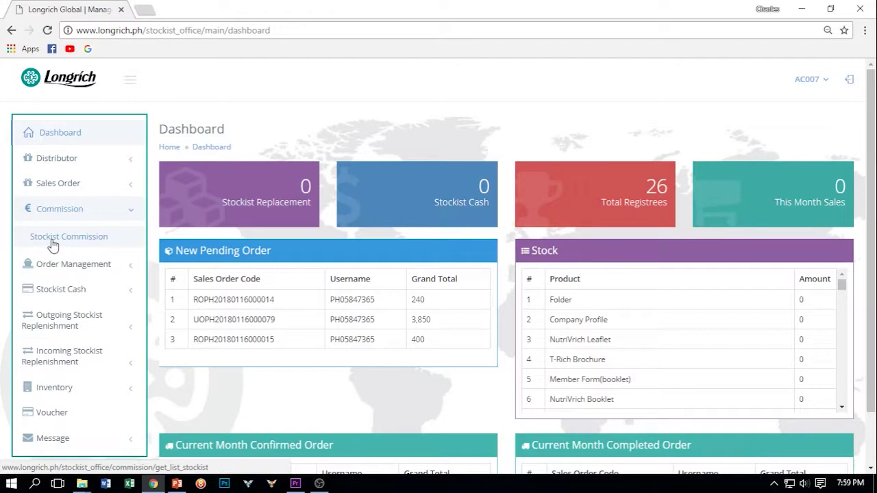
pyautogui.click(53, 242)
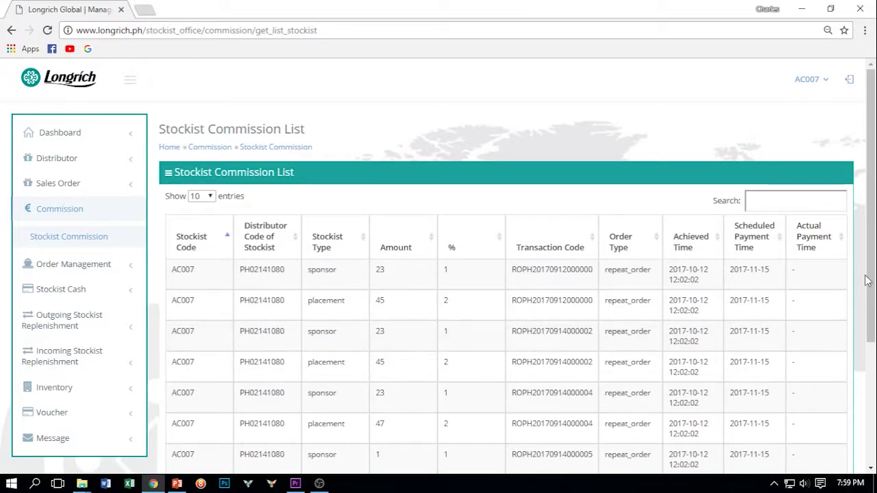
pyautogui.scroll(-1, 872, 280)
pyautogui.scroll(-1, 873, 281)
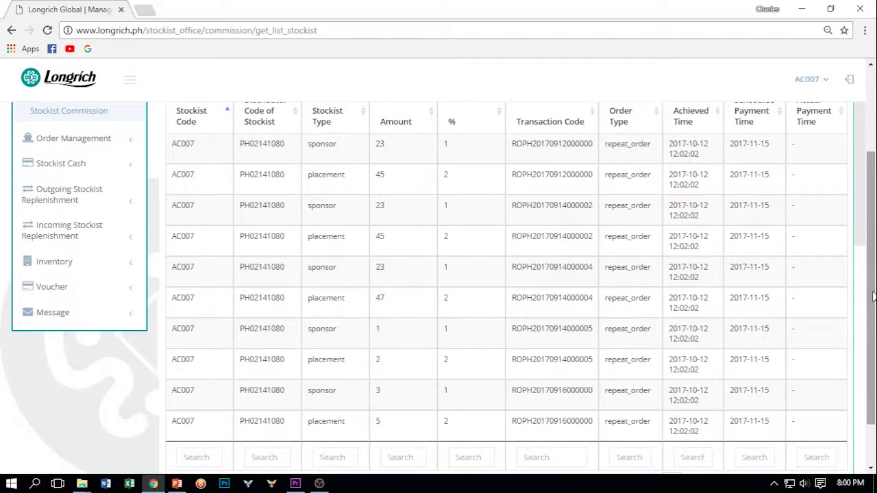
pyautogui.moveTo(872, 296); pyautogui.dragTo(873, 218)
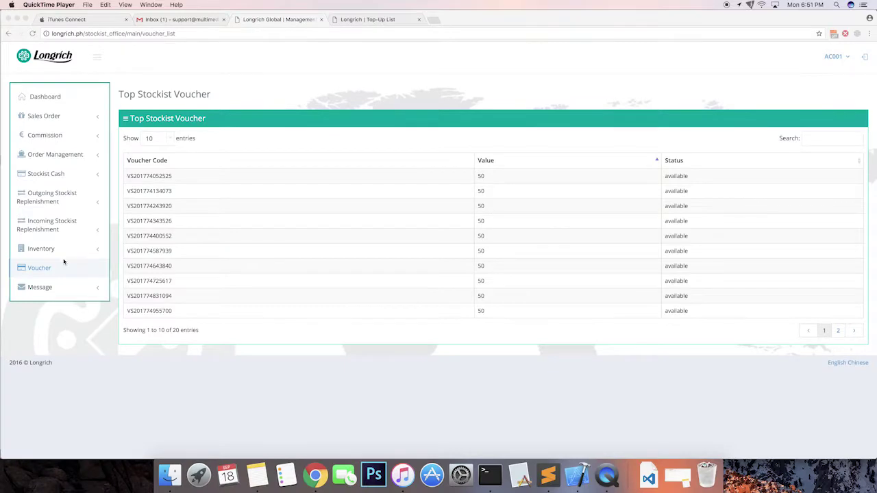
pyautogui.click(64, 262)
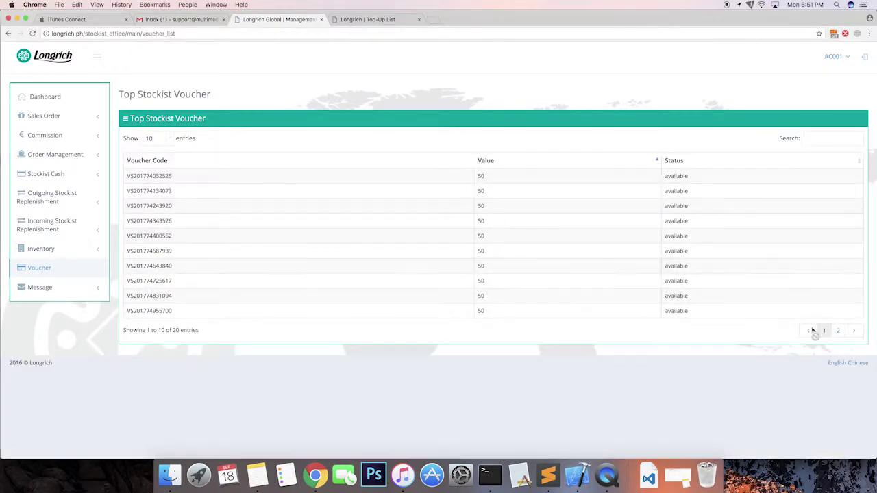
pyautogui.click(837, 330)
pyautogui.click(825, 331)
pyautogui.click(837, 330)
pyautogui.click(827, 330)
pyautogui.doubleClick(152, 177)
pyautogui.click(483, 177)
pyautogui.doubleClick(482, 176)
pyautogui.doubleClick(674, 176)
pyautogui.click(63, 268)
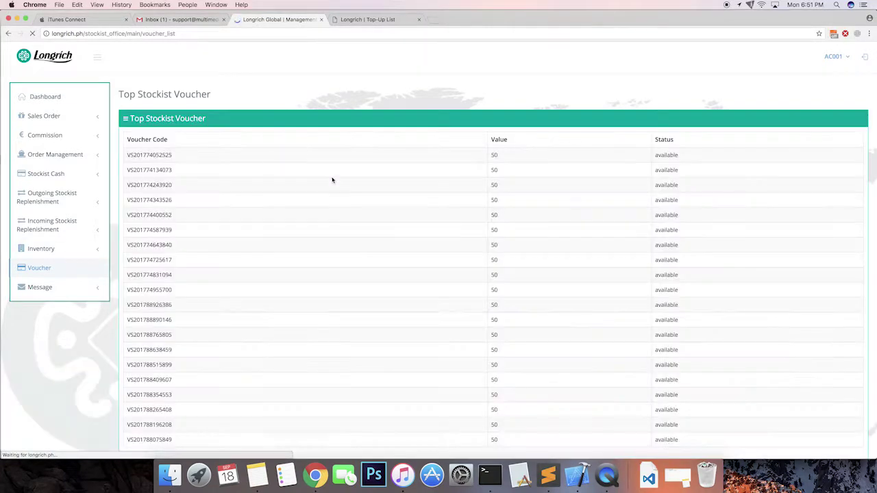
pyautogui.click(838, 331)
pyautogui.click(824, 330)
pyautogui.click(838, 330)
pyautogui.click(825, 330)
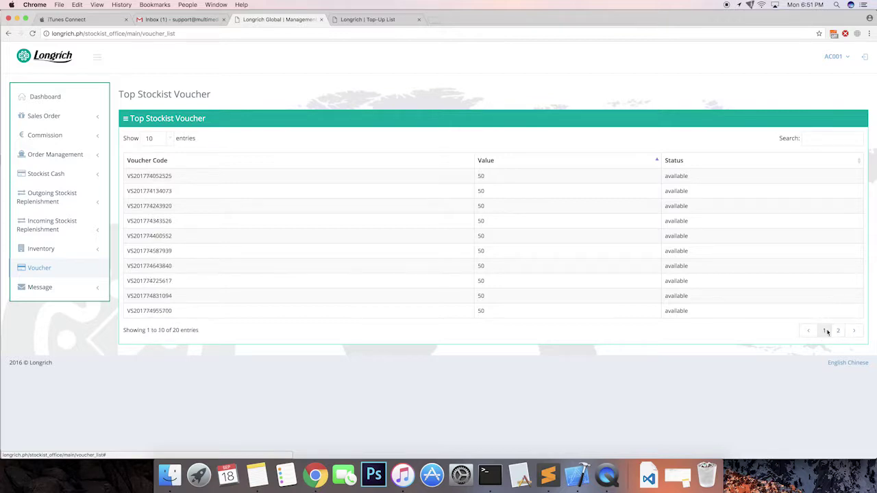
pyautogui.doubleClick(150, 176)
pyautogui.doubleClick(481, 176)
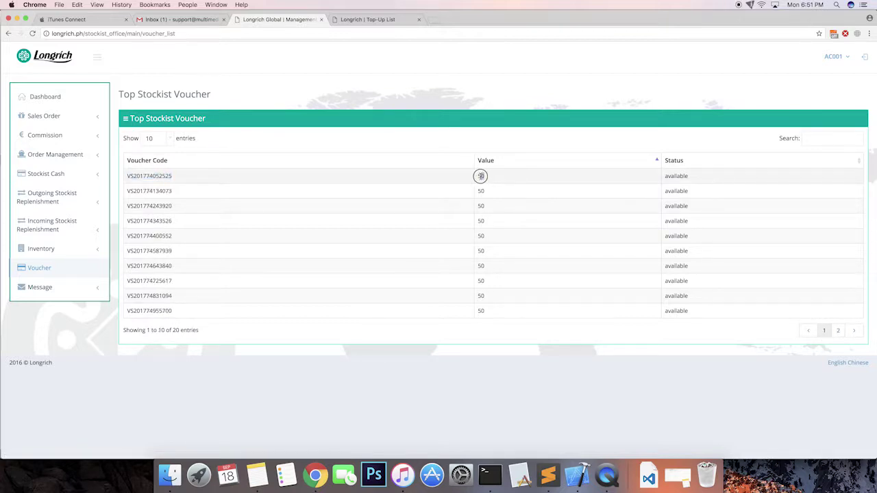
pyautogui.doubleClick(676, 176)
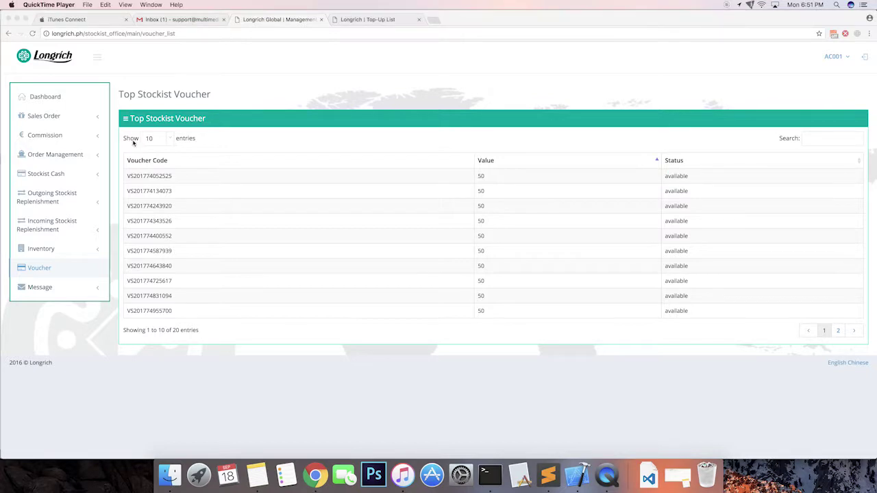
pyautogui.click(60, 266)
pyautogui.click(46, 269)
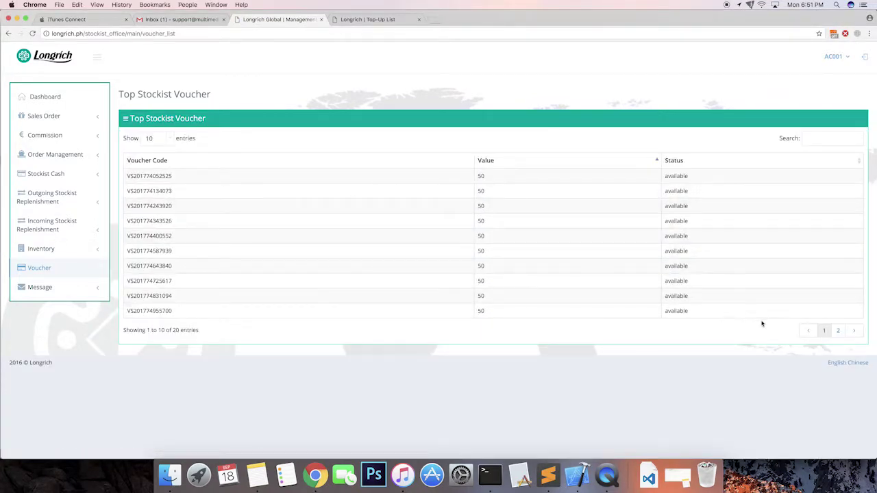
pyautogui.click(838, 330)
pyautogui.click(824, 330)
pyautogui.click(837, 330)
pyautogui.click(826, 331)
pyautogui.doubleClick(151, 175)
pyautogui.doubleClick(481, 175)
pyautogui.doubleClick(676, 176)
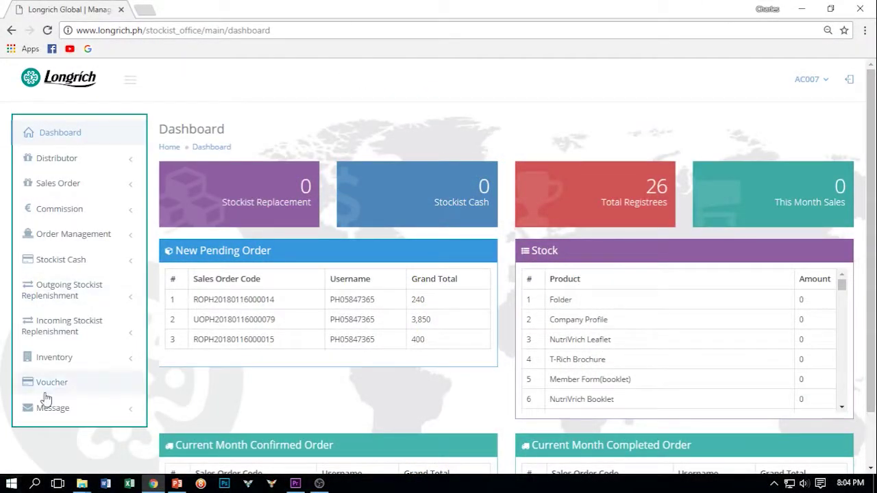
# Step: Expand Message in the sidebar and open the Message List
pyautogui.click(54, 407)
pyautogui.scroll(-1, 49, 407)
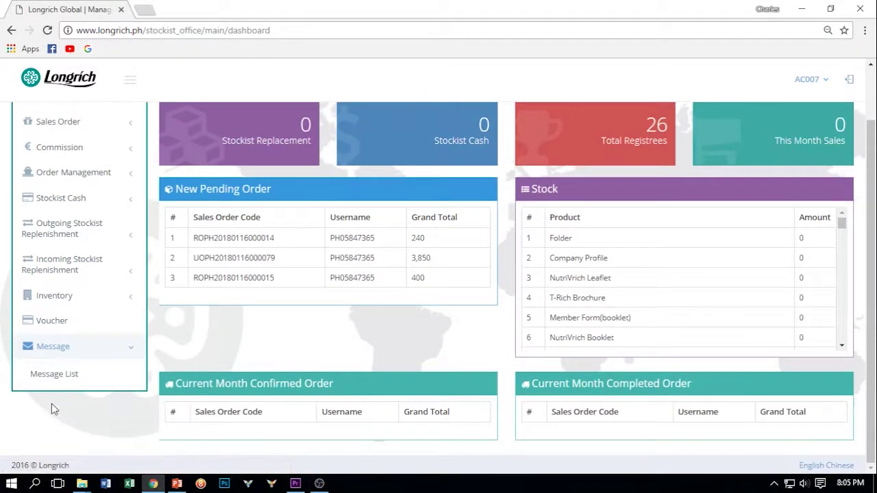
pyautogui.click(57, 376)
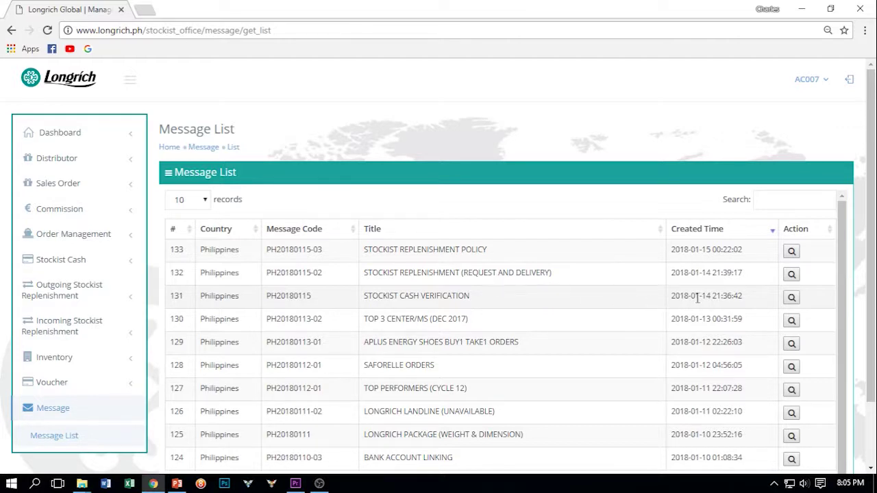
pyautogui.click(793, 299)
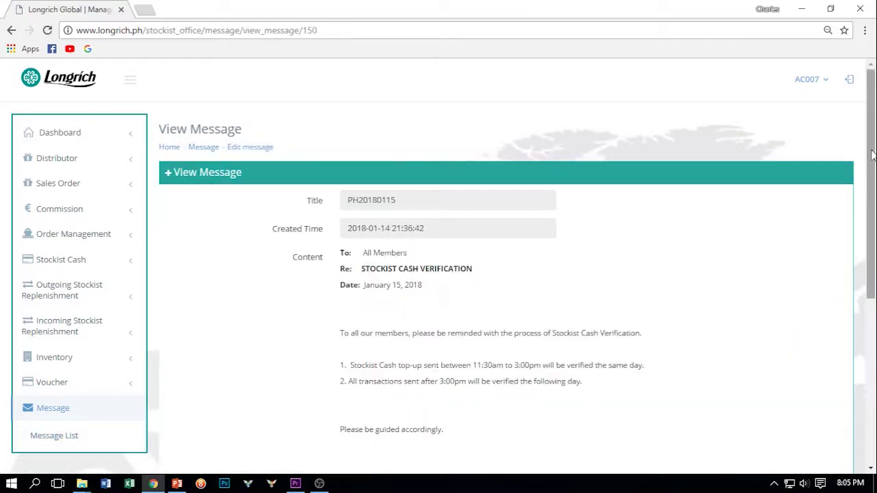
pyautogui.moveTo(872, 155); pyautogui.dragTo(875, 200)
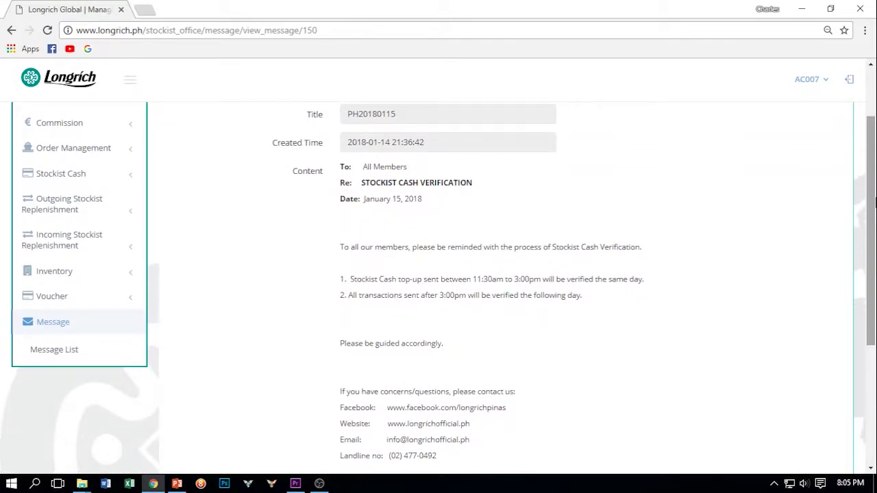
pyautogui.moveTo(874, 152); pyautogui.dragTo(874, 247)
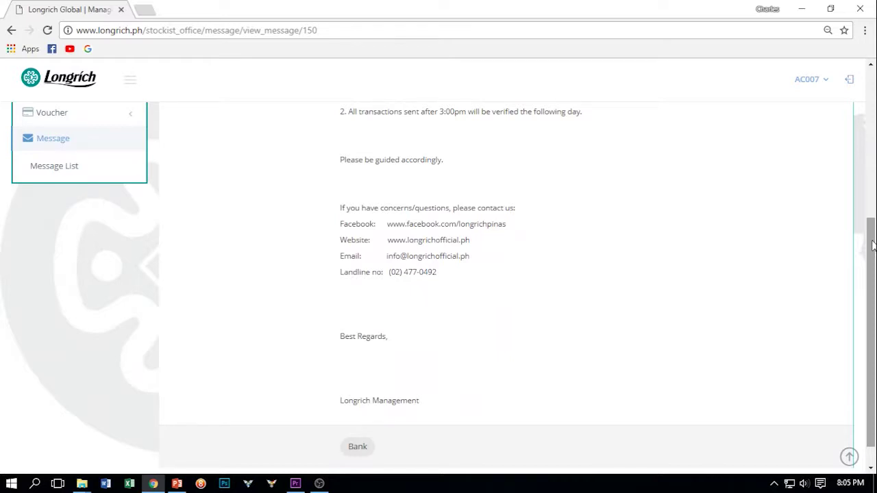
pyautogui.scroll(-1, 872, 246)
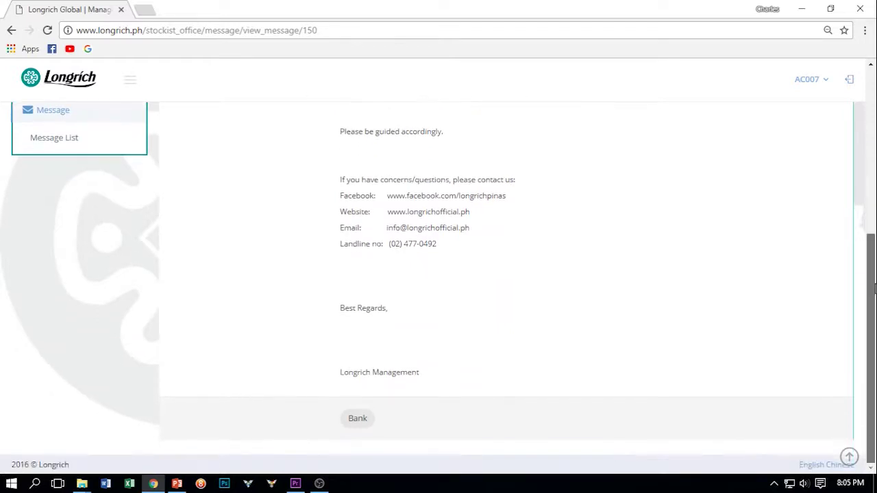
pyautogui.click(347, 425)
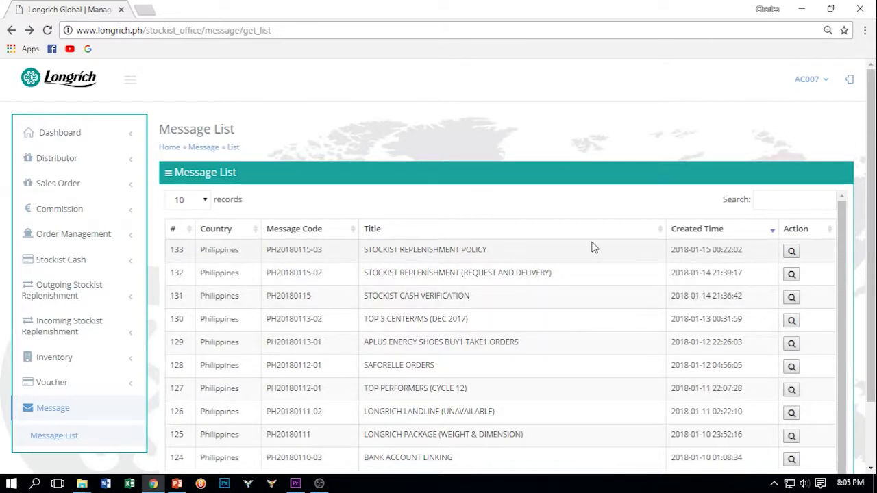
pyautogui.click(792, 252)
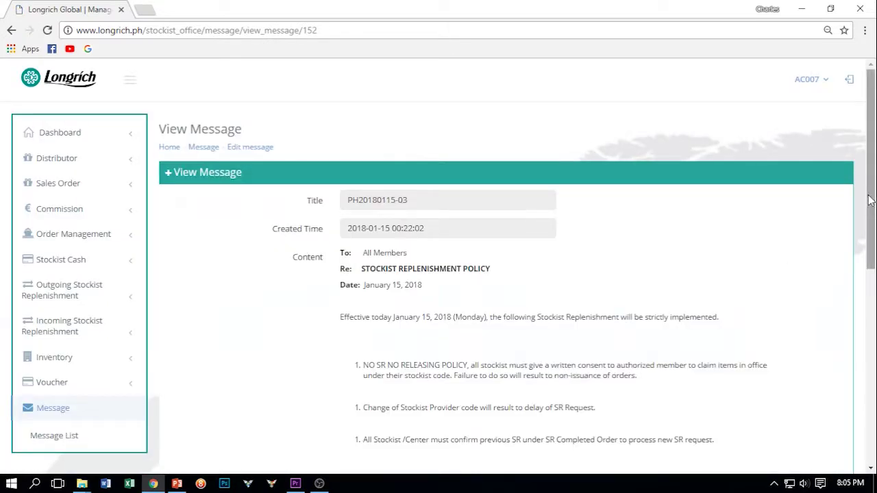
pyautogui.scroll(-1, 874, 255)
pyautogui.scroll(-3, 875, 256)
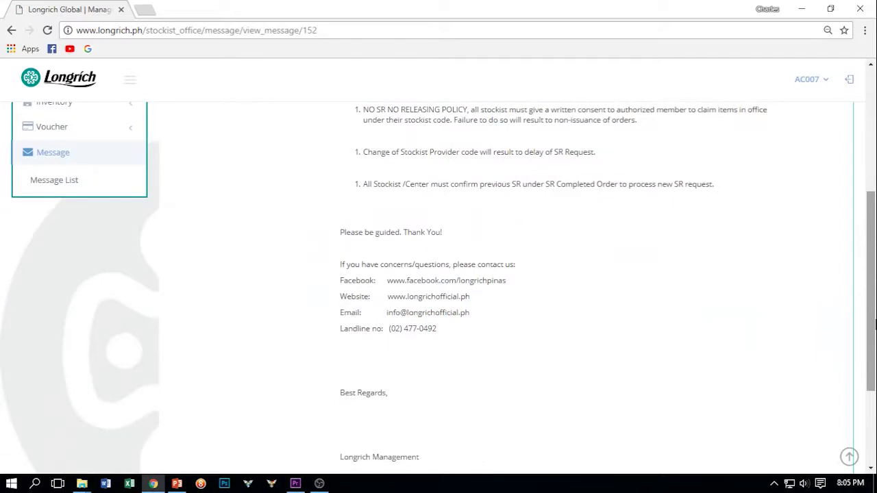